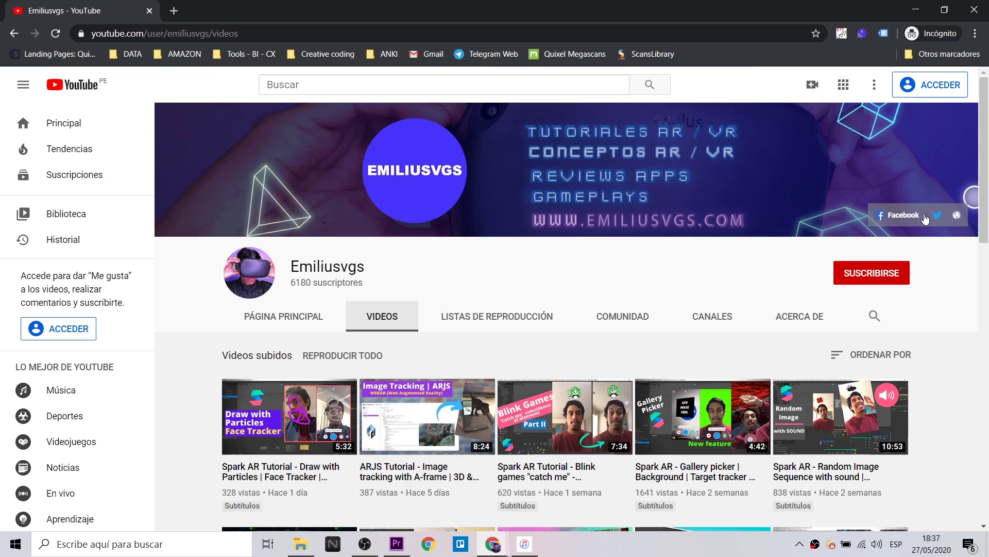
- Look through the uploaded videos on the Emiliusvgs YouTube channel
scroll(954, 320, down, 5)
scroll(953, 318, down, 7)
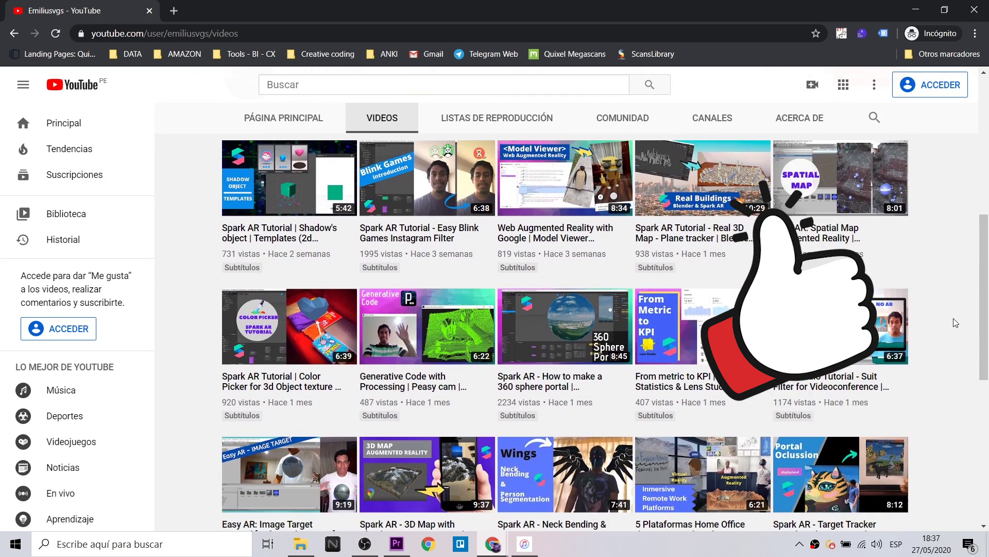
scroll(953, 319, down, 3)
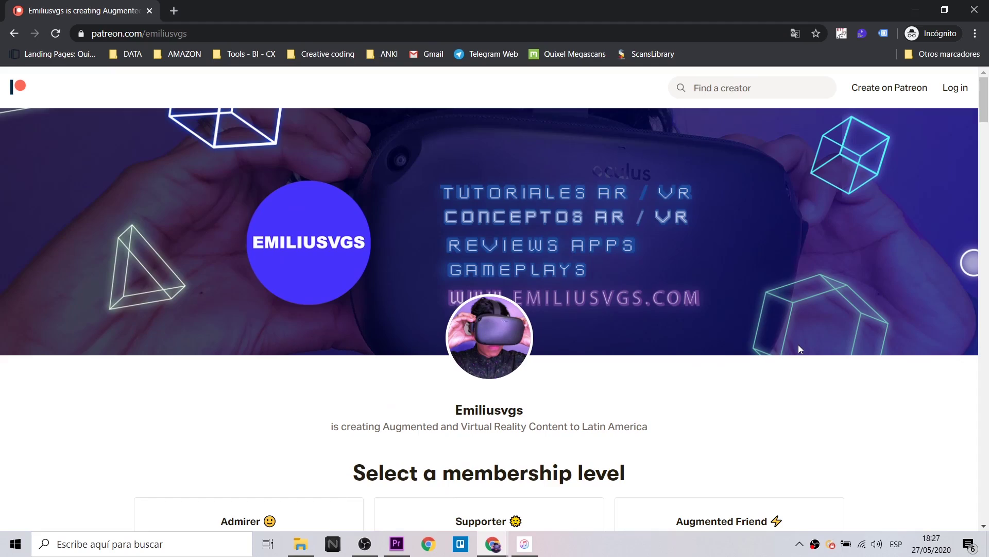
- Review all the membership levels and the rest of the Emiliusvgs Patreon page
scroll(804, 346, down, 3)
scroll(799, 351, down, 3)
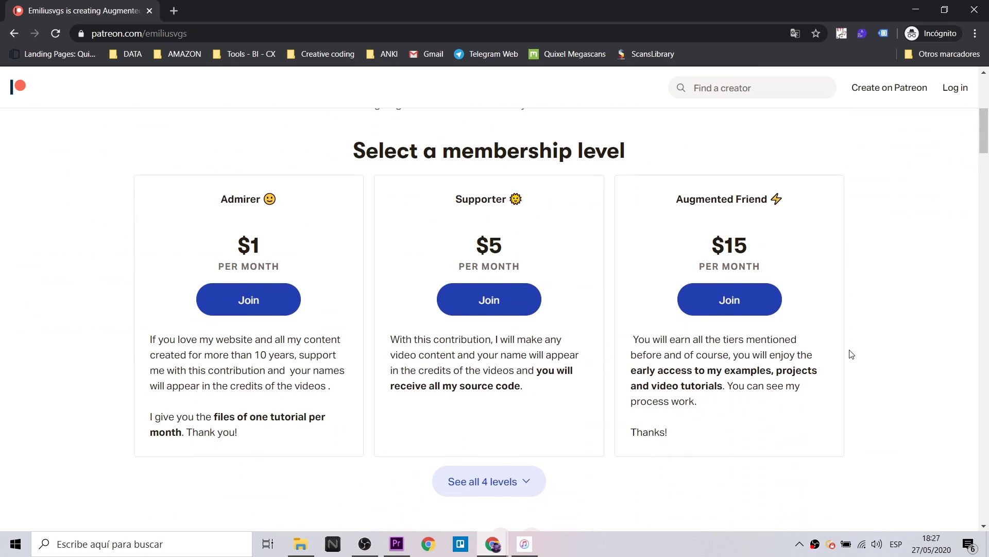
click(507, 422)
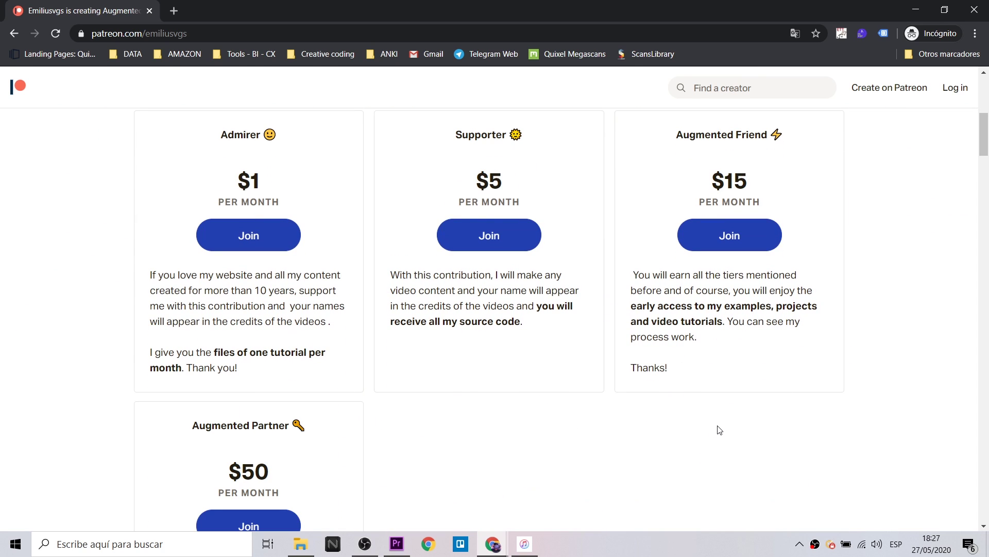
scroll(720, 430, down, 15)
scroll(720, 430, down, 20)
scroll(716, 429, up, 20)
scroll(762, 375, down, 4)
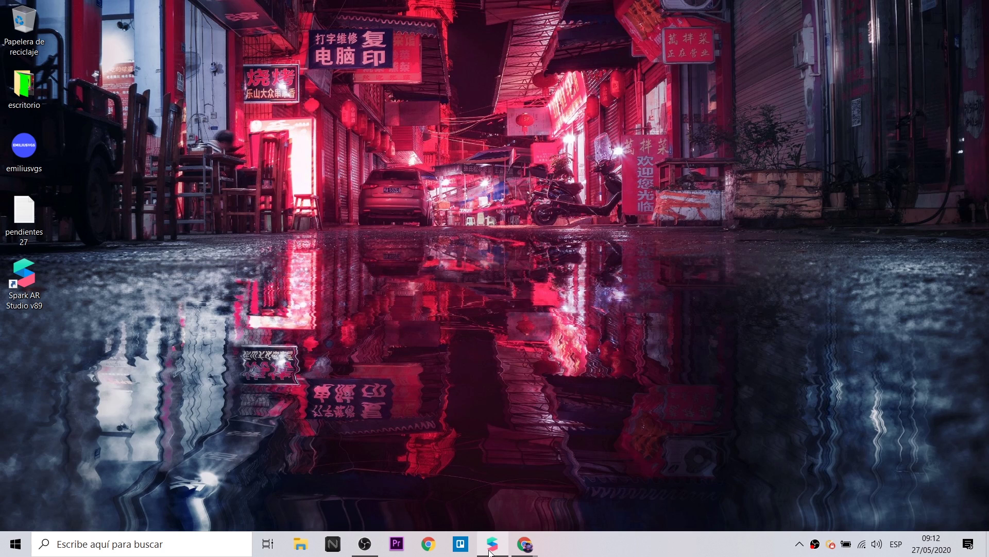
- Switch to Spark AR Studio, create a blank project and maximize its window
click(491, 547)
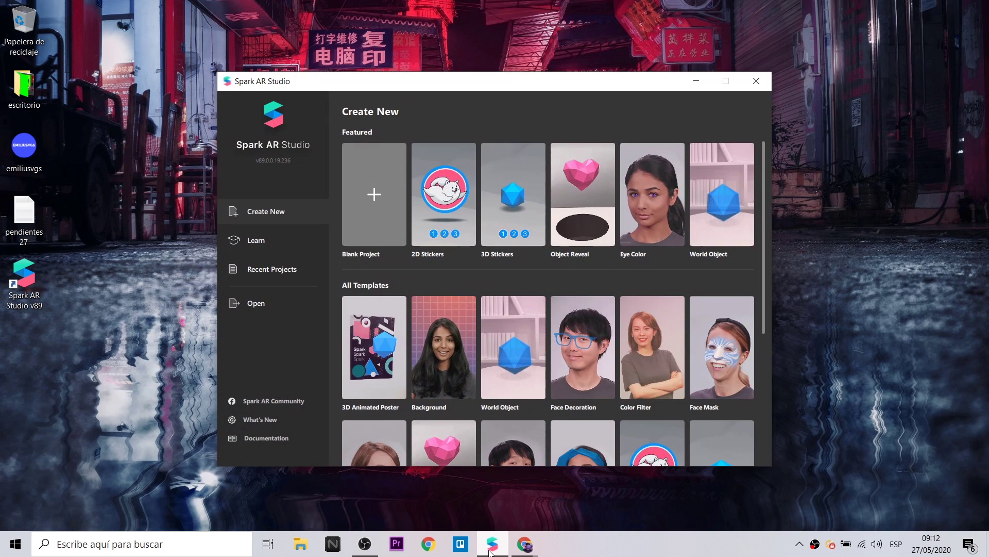
drag(479, 83, 505, 64)
scroll(548, 335, down, 5)
scroll(546, 338, up, 5)
click(386, 184)
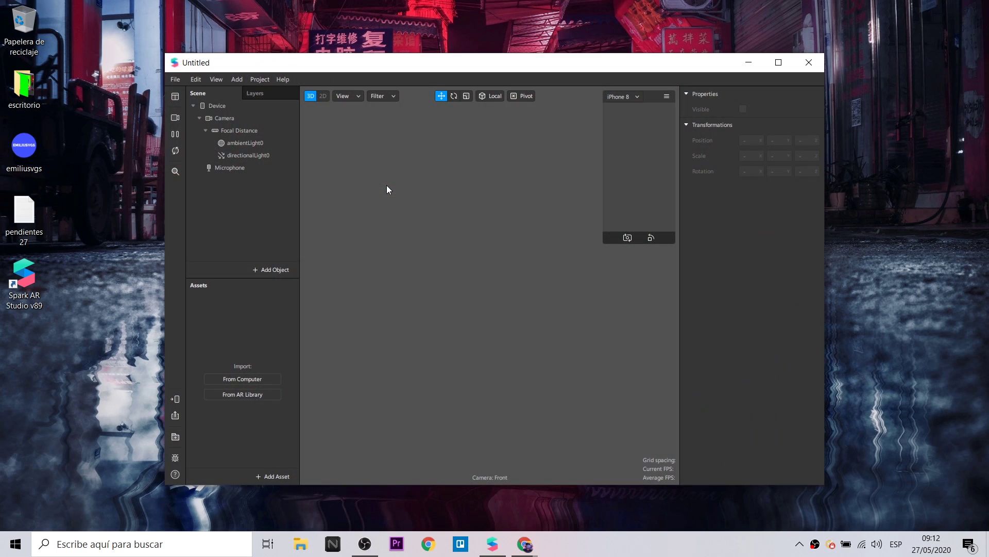
click(779, 63)
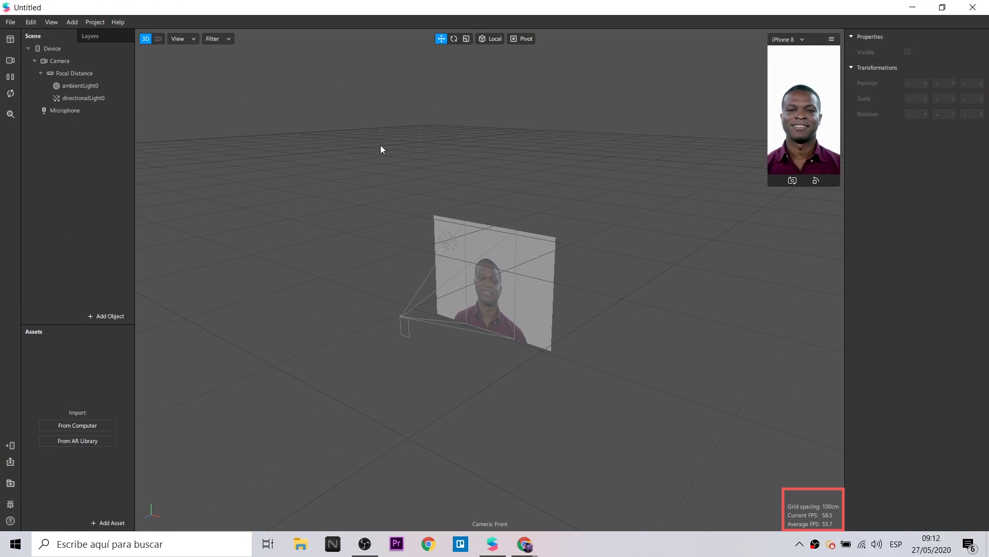
- Turn the FPS Meter off and back on in the viewport filter
click(213, 38)
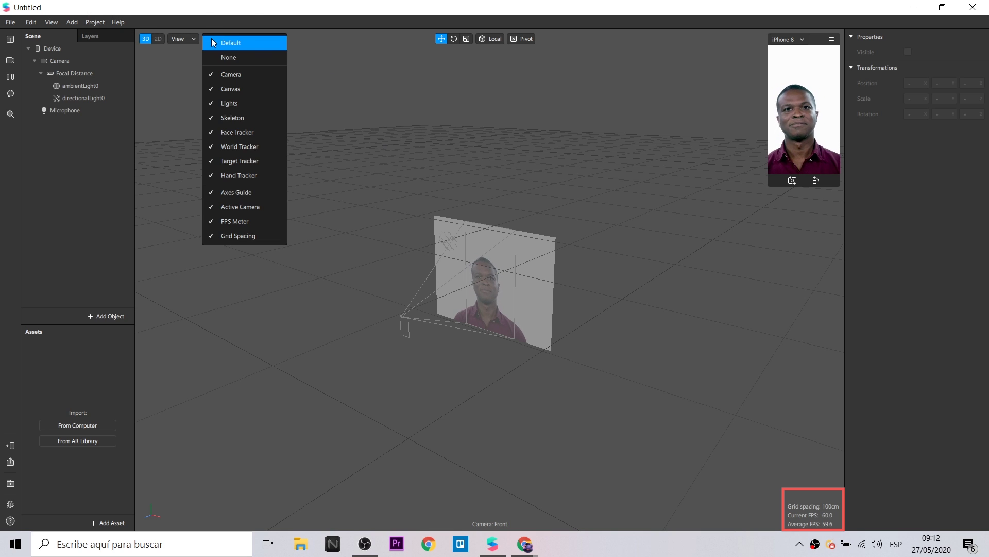
click(235, 221)
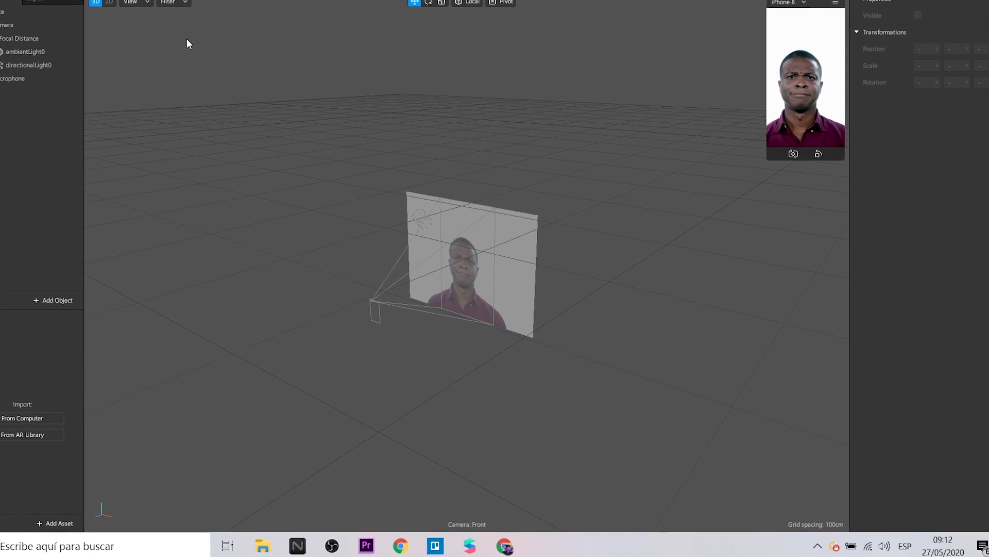
click(214, 38)
click(139, 165)
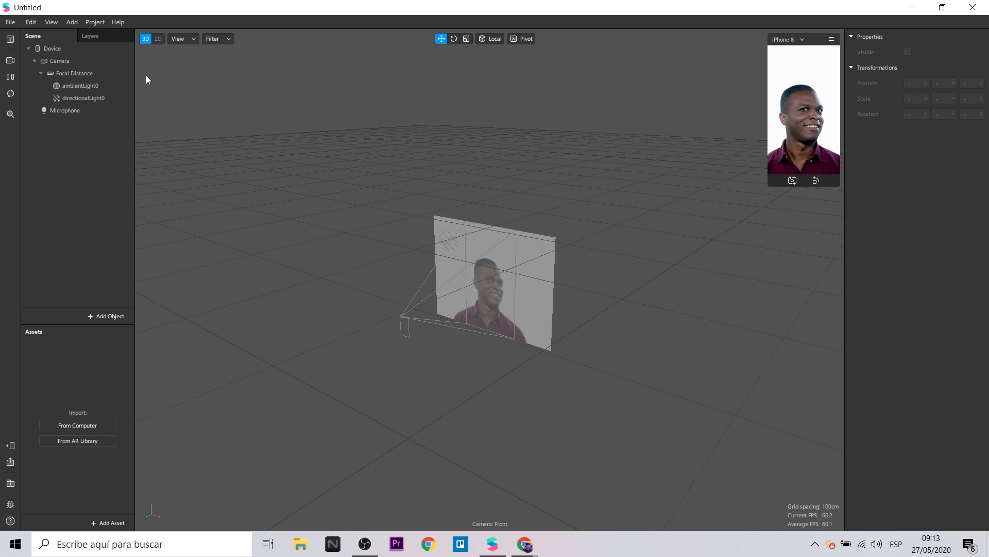
- Switch the viewport to 2D and add a rectangle to the scene
click(159, 38)
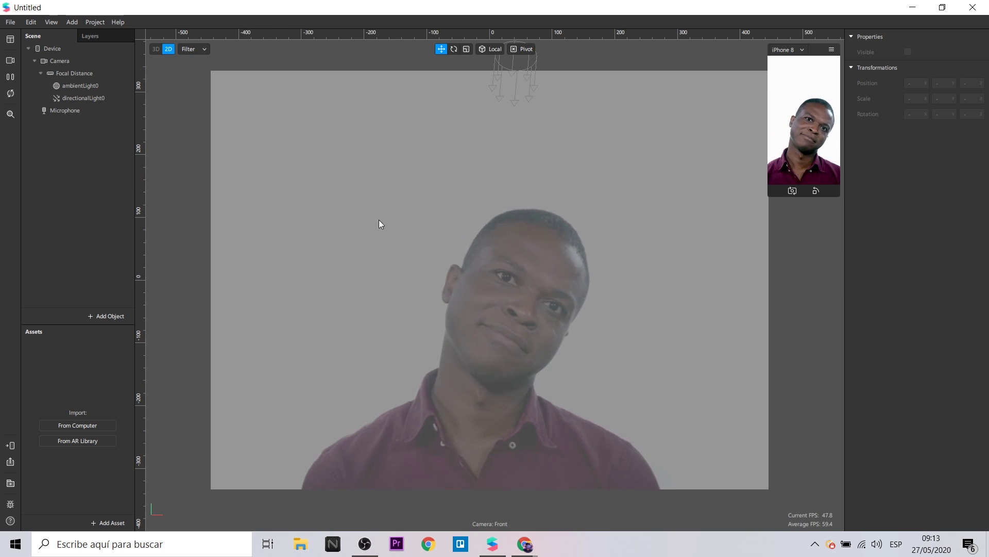
click(117, 317)
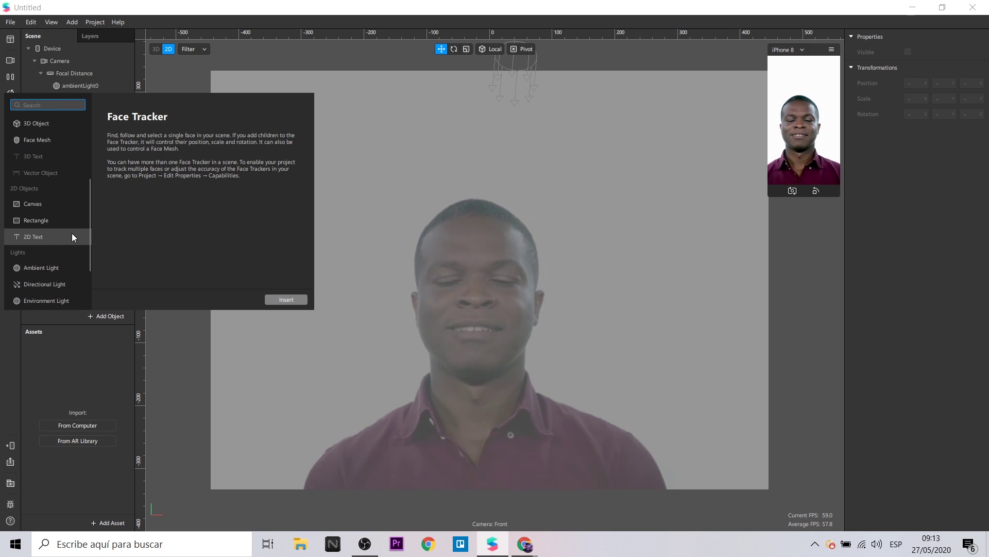
click(64, 210)
click(285, 299)
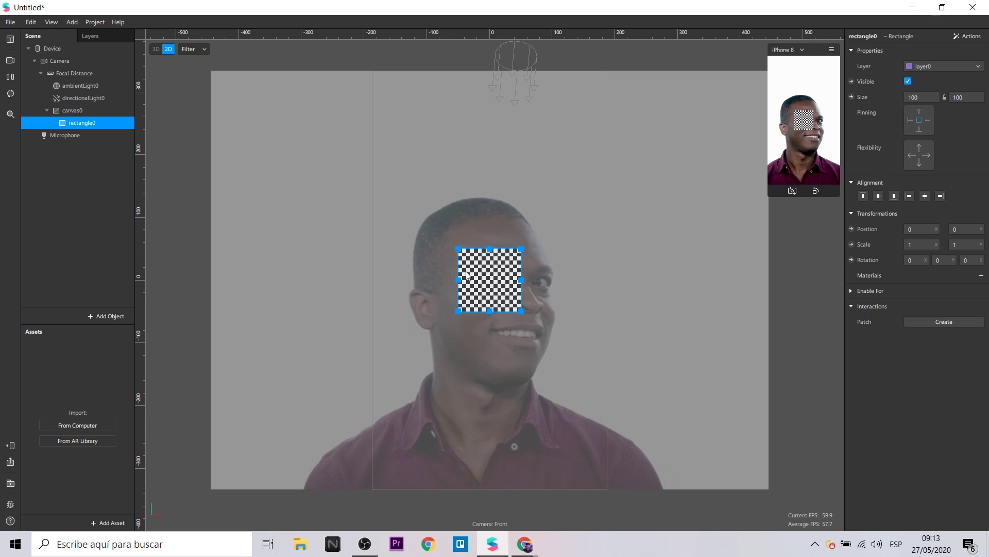
- Try the alignment options on the rectangle, move it above the man's head to about Y 182 and centre it horizontally
drag(498, 274, 457, 252)
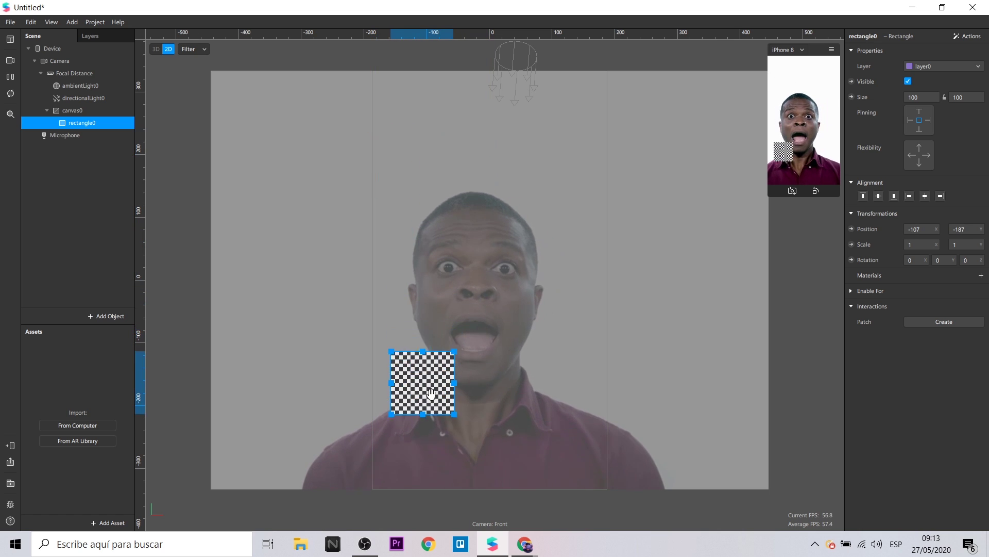
click(865, 195)
click(877, 196)
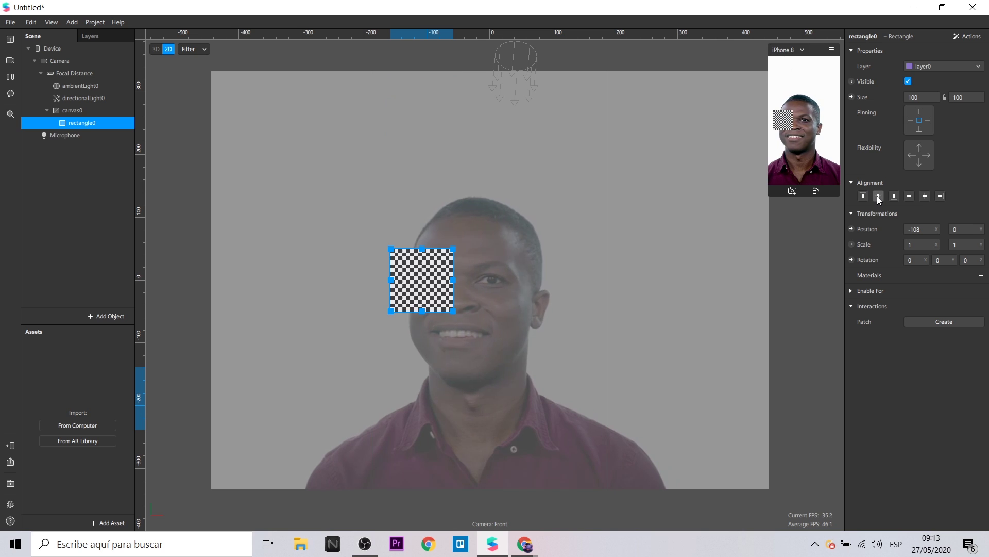
click(892, 195)
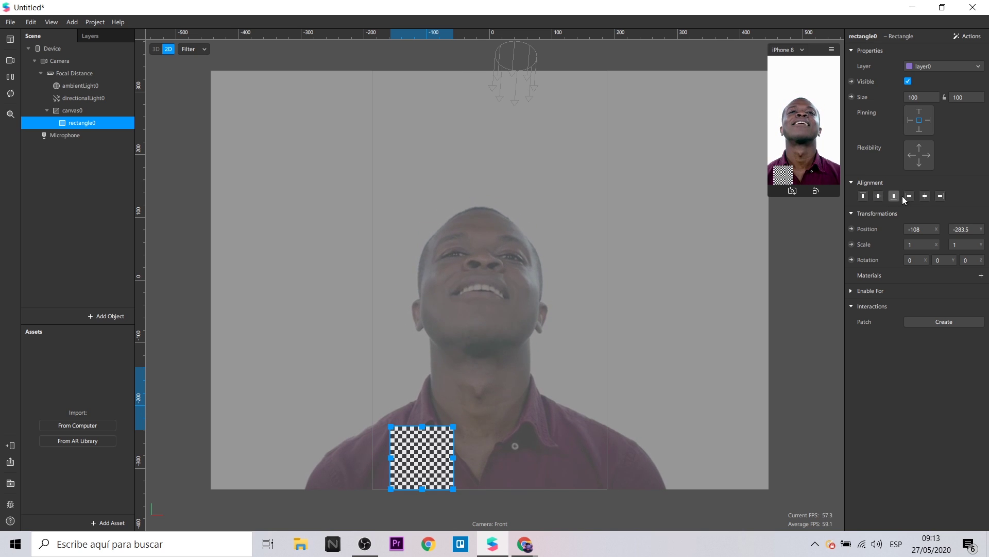
click(909, 196)
click(941, 196)
click(925, 196)
drag(496, 448, 487, 158)
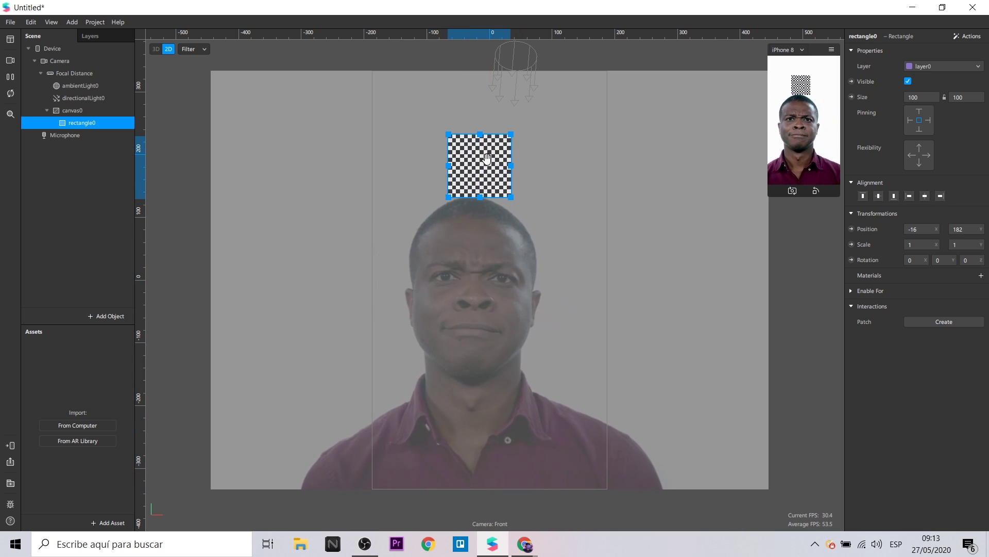
click(925, 195)
- Create a material for the rectangle with the Flat shader type and a bright green color
click(981, 275)
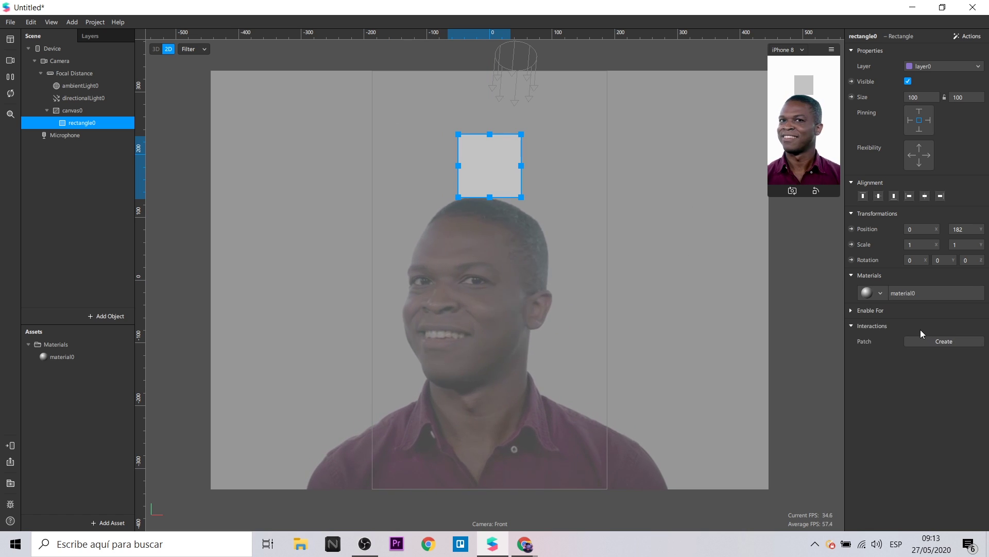
double_click(60, 357)
click(940, 51)
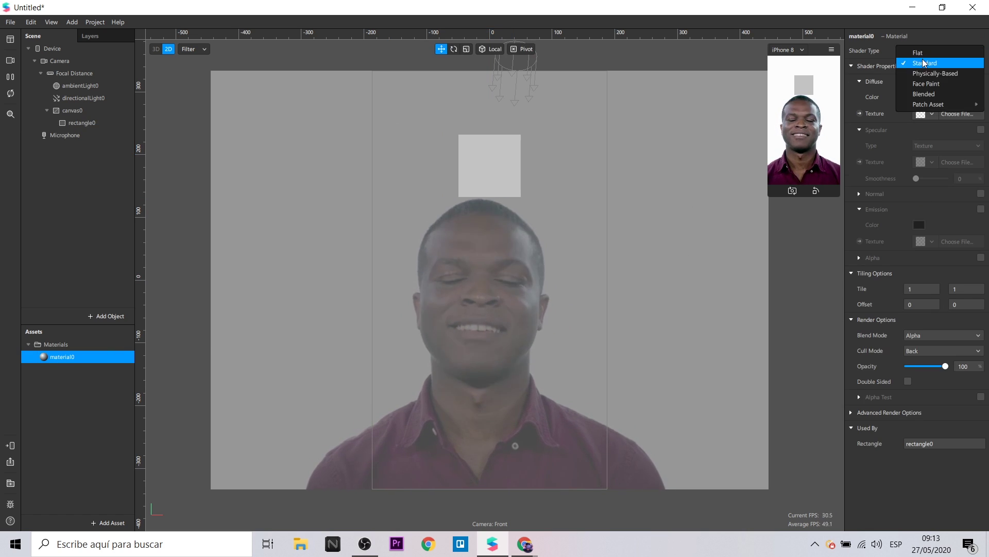
click(923, 49)
click(920, 97)
click(457, 216)
click(548, 361)
scroll(555, 258, down, 1)
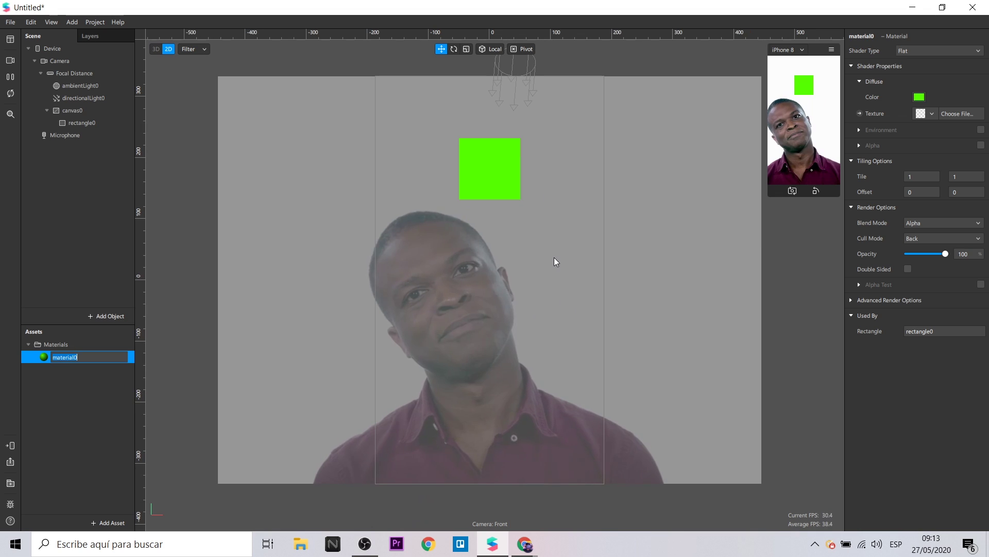
- Reshape the green rectangle into a thin vertical bar about 7 by 489 near the canvas's right edge
drag(501, 164, 425, 148)
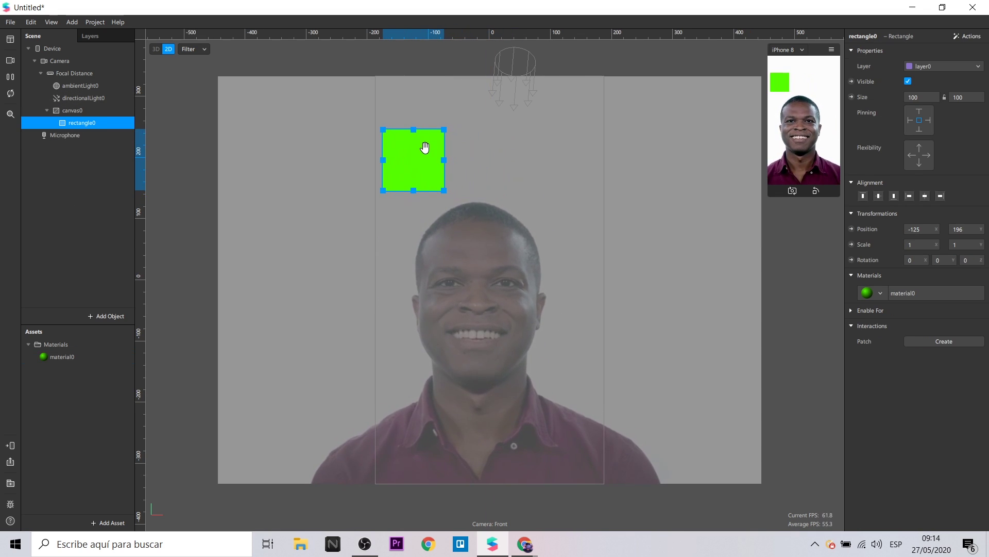
drag(490, 154, 599, 140)
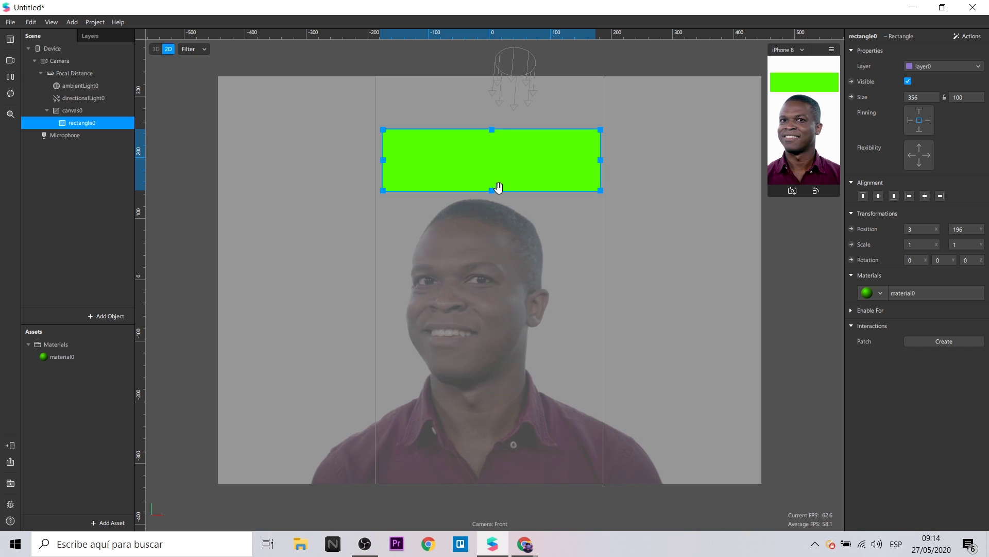
drag(491, 191, 513, 369)
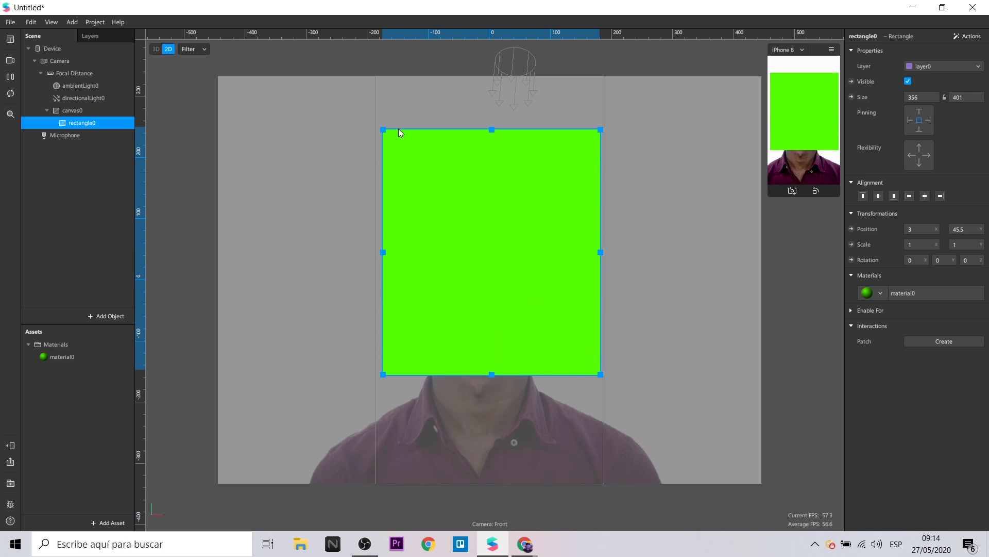
drag(406, 149, 595, 78)
drag(600, 353, 600, 417)
- Duplicate the green bar repeatedly and space the copies evenly in a row toward the face
key(ctrl+d)
drag(593, 371, 552, 362)
key(ctrl+d)
key(ctrl+d)
key(ctrl+d)
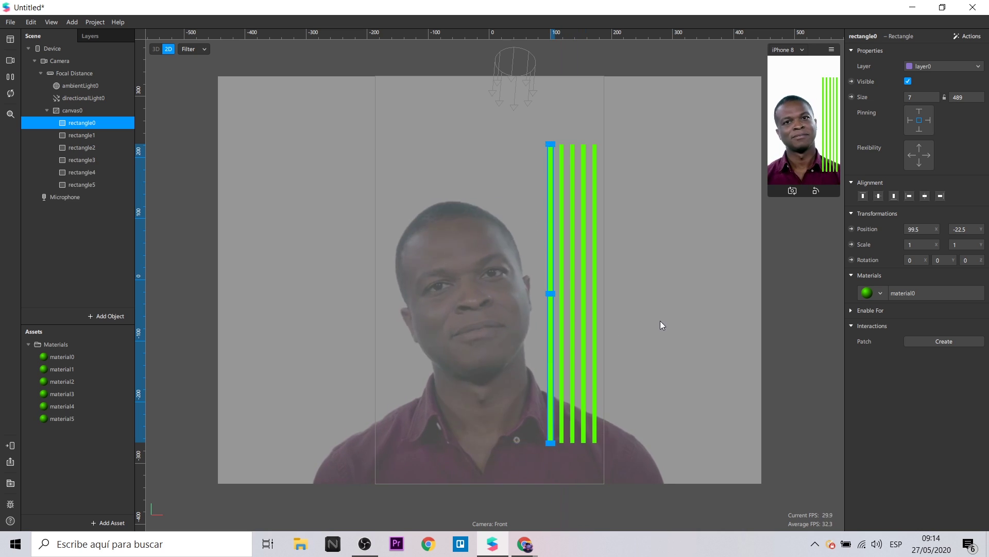
- Duplicate the bar nearest the face once more and place the copy beside it, extending the row leftward
click(640, 324)
click(154, 49)
scroll(479, 267, up, 3)
click(158, 38)
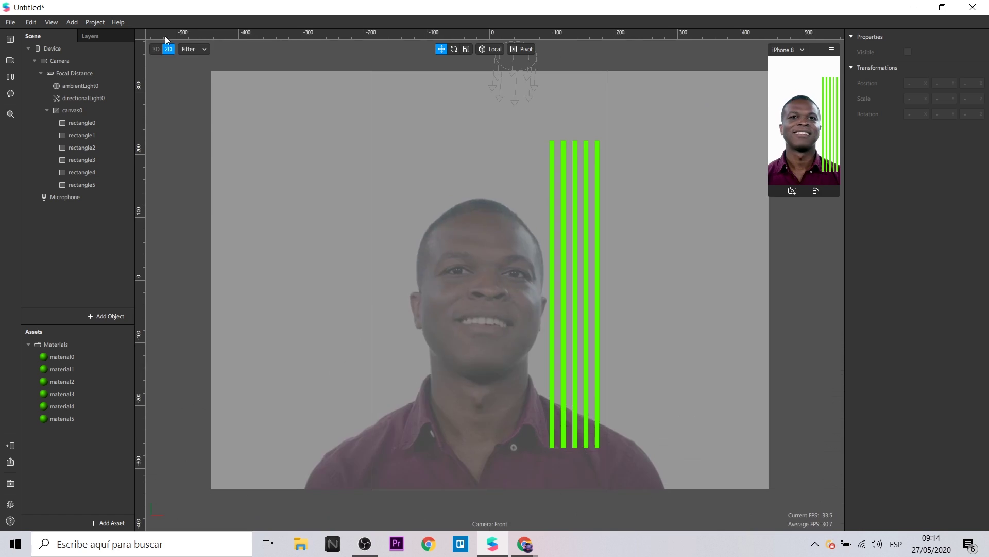
click(552, 206)
scroll(573, 205, down, 3)
key(ctrl+d)
mouse_move(537, 221)
mouse_down()
mouse_move(523, 226)
mouse_move(530, 218)
mouse_up()
- Add a face mesh with a face tracker to the scene
scroll(813, 247, up, 3)
scroll(410, 157, down, 2)
click(410, 157)
click(101, 317)
text(face)
click(287, 300)
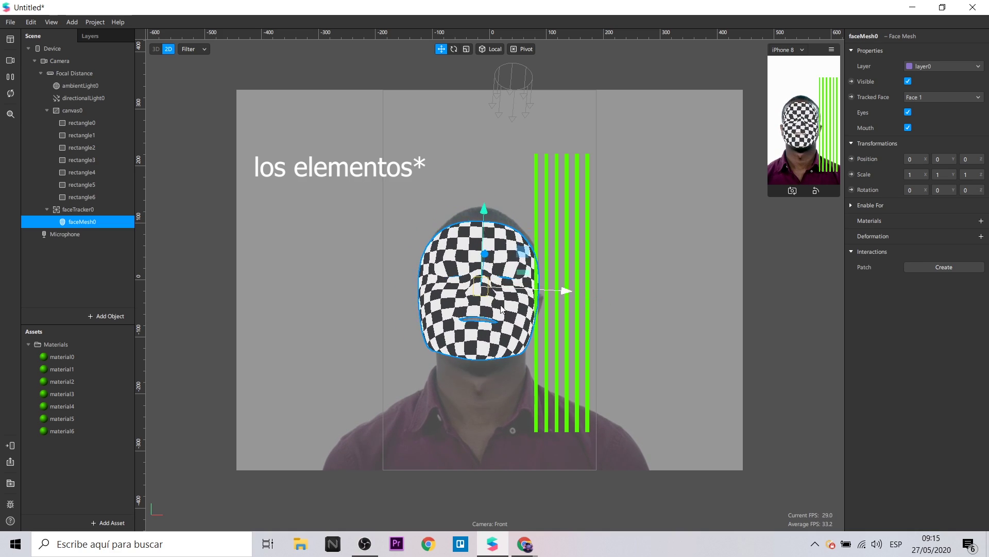
- Add three more copies of the green bar, extending the evenly spaced row over the face mesh
scroll(485, 312, up, 3)
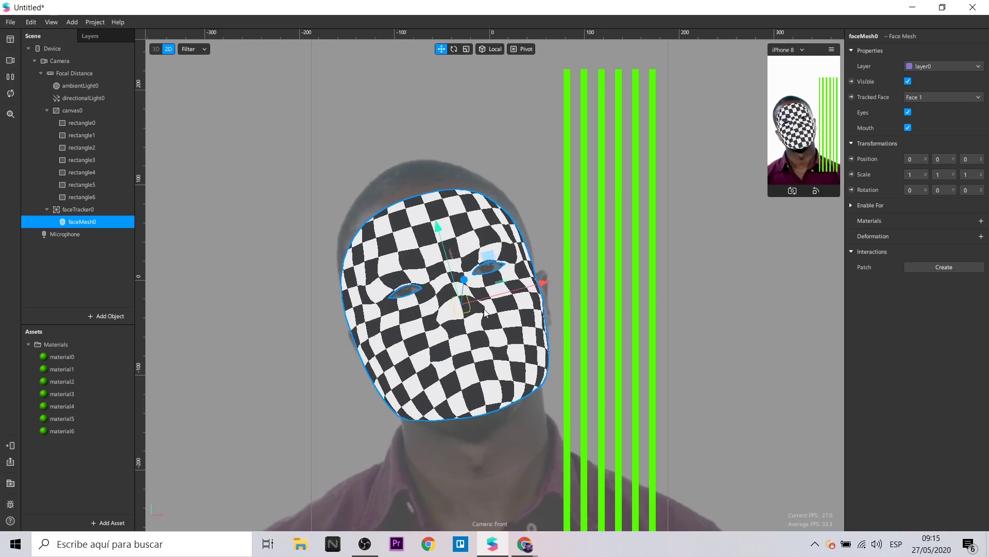
click(566, 153)
alt+drag(566, 153, 511, 159)
click(520, 168)
click(517, 169)
click(544, 167)
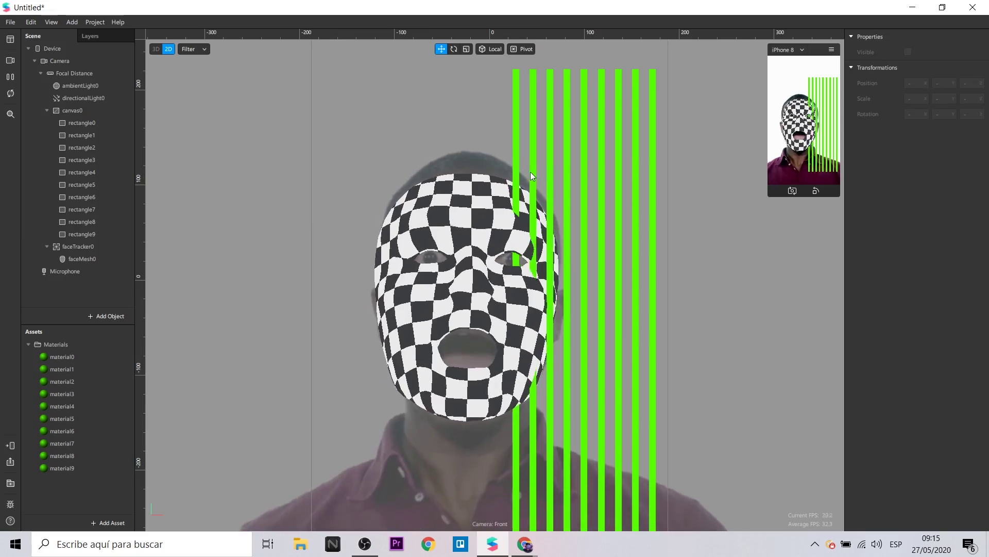
- Try to duplicate the six leftmost bars together and place the copies further left
click(517, 171)
shift+click(534, 170)
shift+click(551, 169)
shift+click(567, 171)
shift+click(584, 171)
shift+click(602, 177)
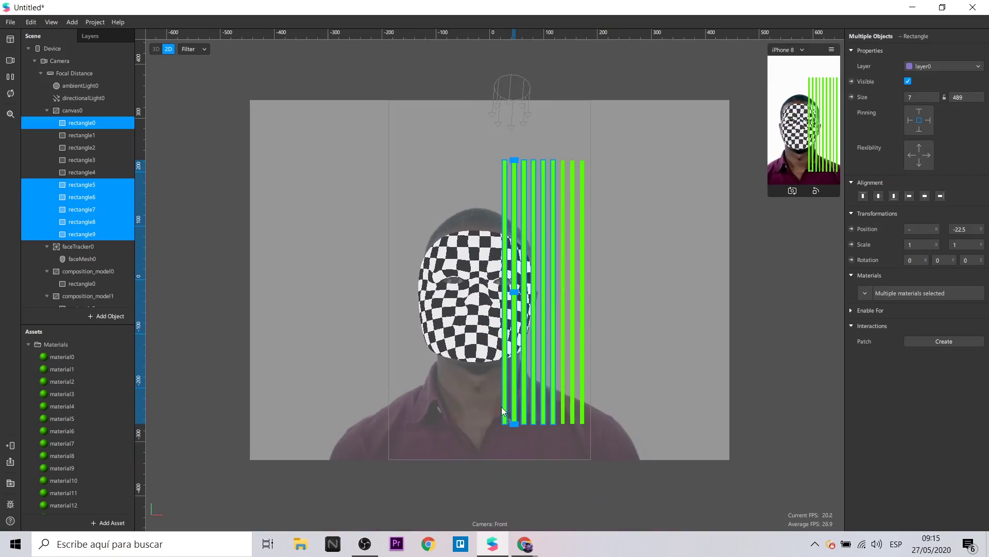
alt+drag(503, 409, 453, 409)
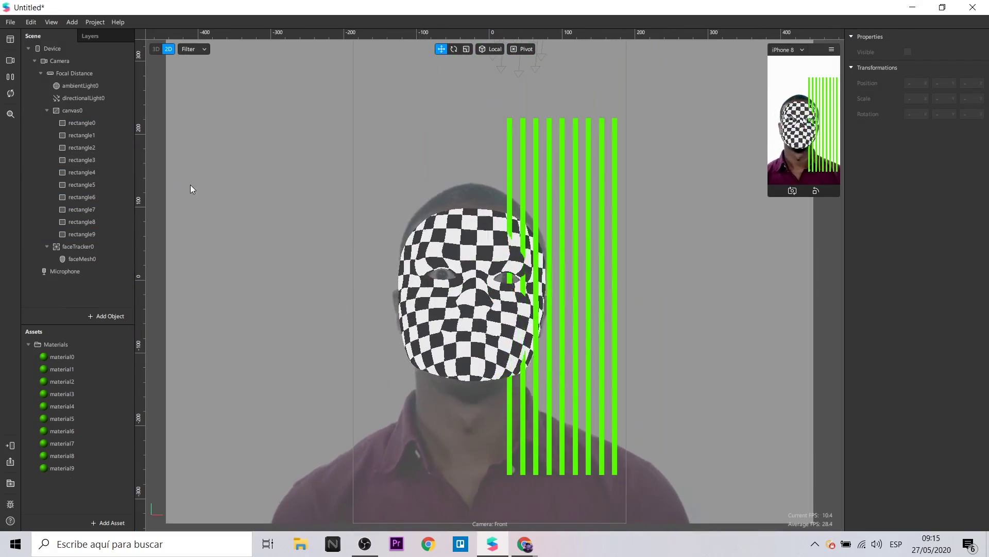
- Add a plane as a child of the face tracker
click(72, 110)
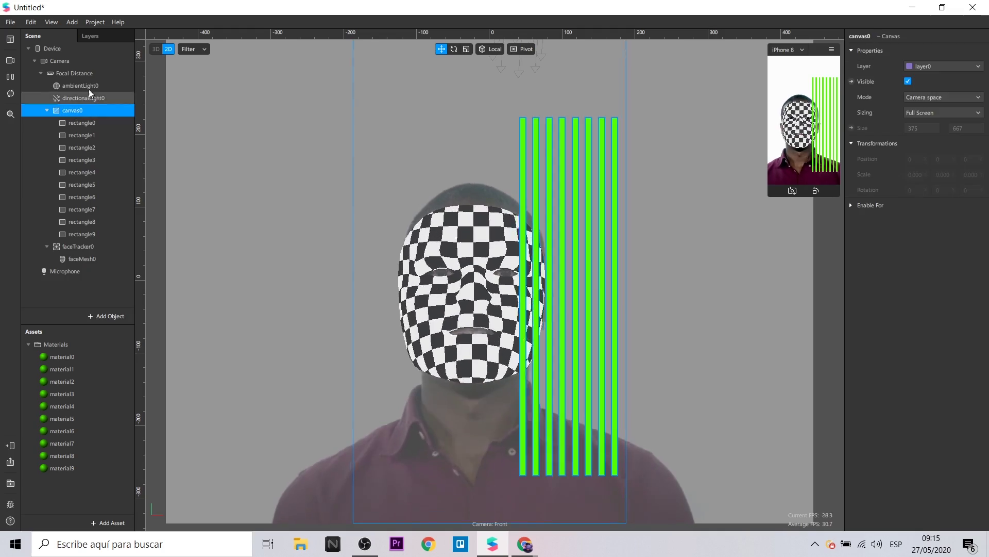
right_click(82, 246)
mouse_move(129, 253)
click(229, 297)
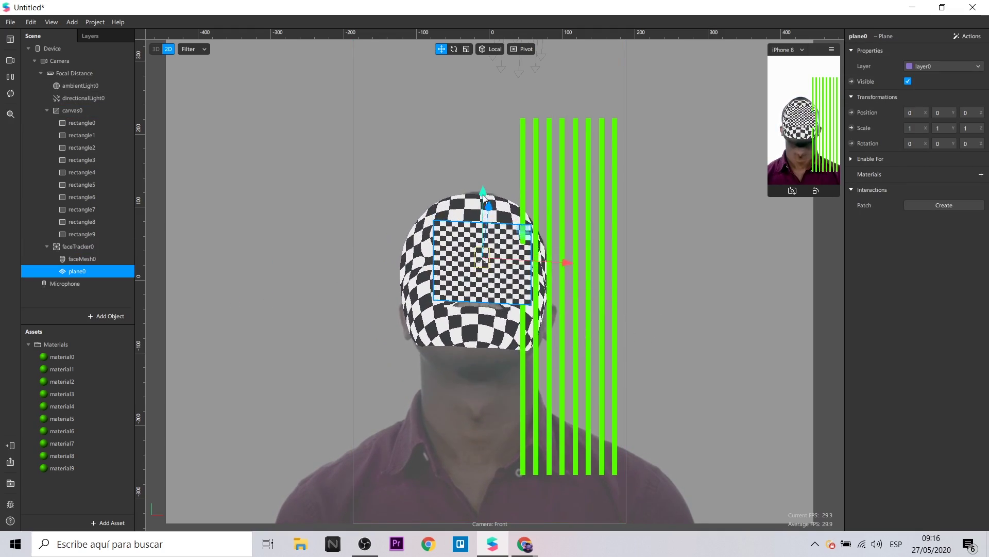
- Reshape one of the green bars into a wide horizontal band above the head and show the scene in 3D
click(524, 183)
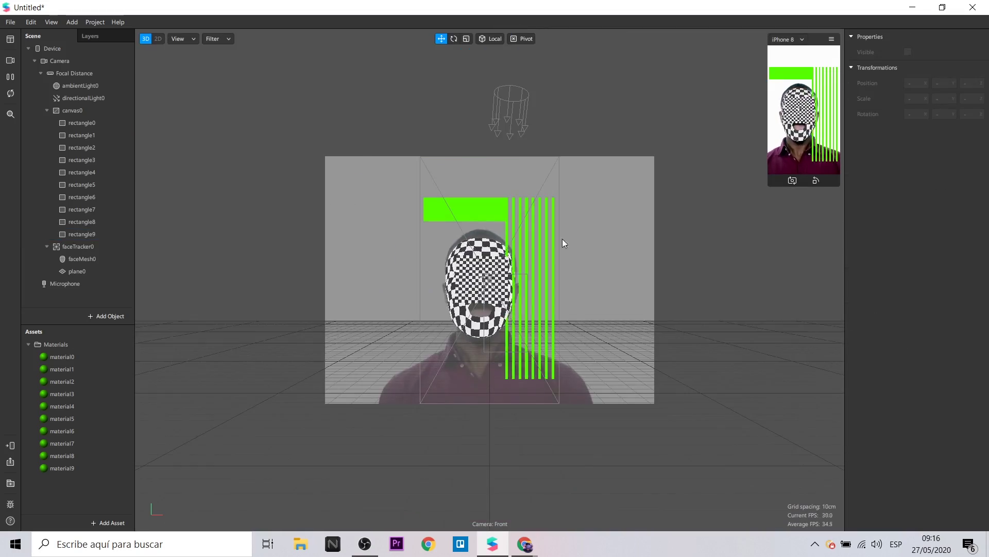
drag(561, 239, 423, 318)
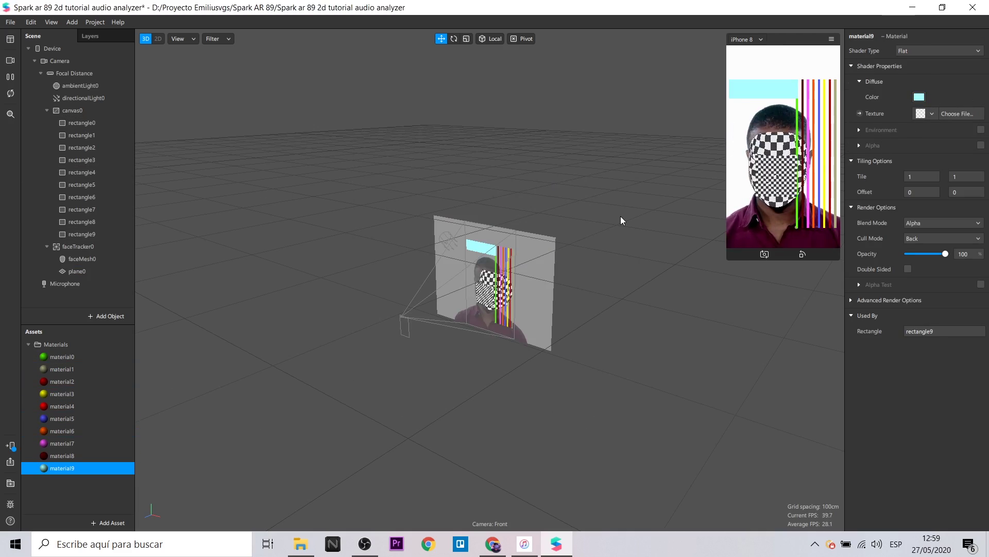
- Hide the face mesh and shrink the plane to a small rectangle at the neck, scaled to about 0.641 by 0.308
click(81, 259)
click(907, 82)
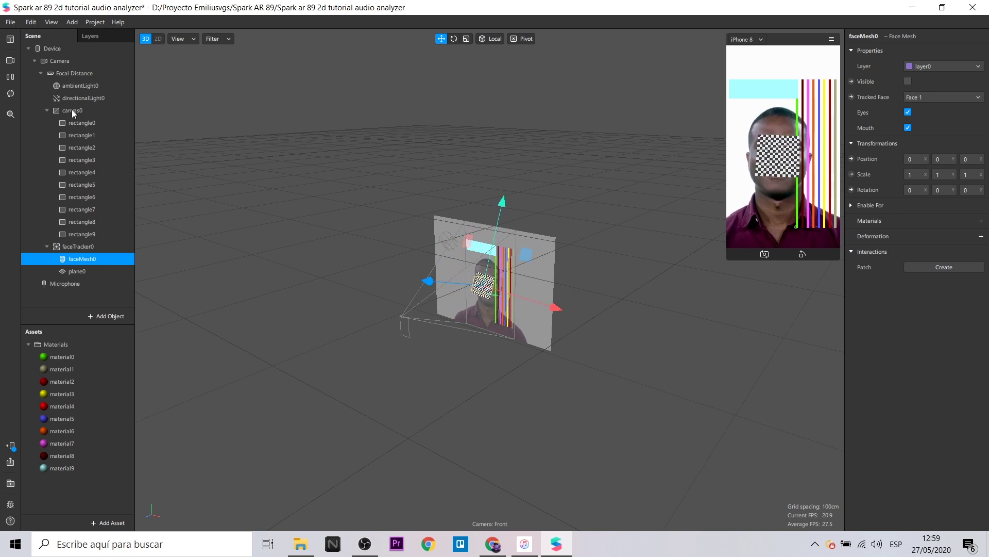
click(85, 271)
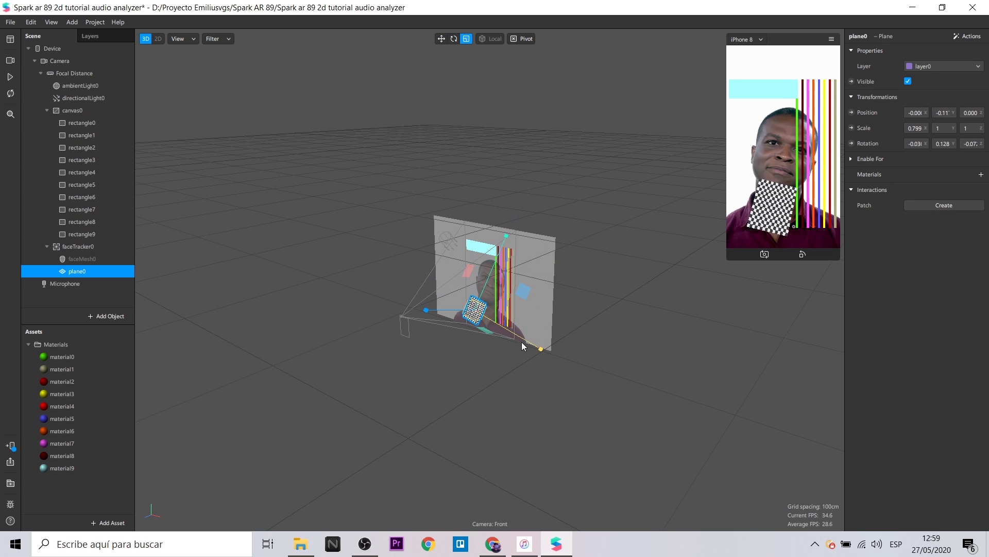
drag(490, 289, 484, 297)
click(8, 76)
- Save the project and display the Patch Editor
key(ctrl+s)
click(54, 20)
click(68, 35)
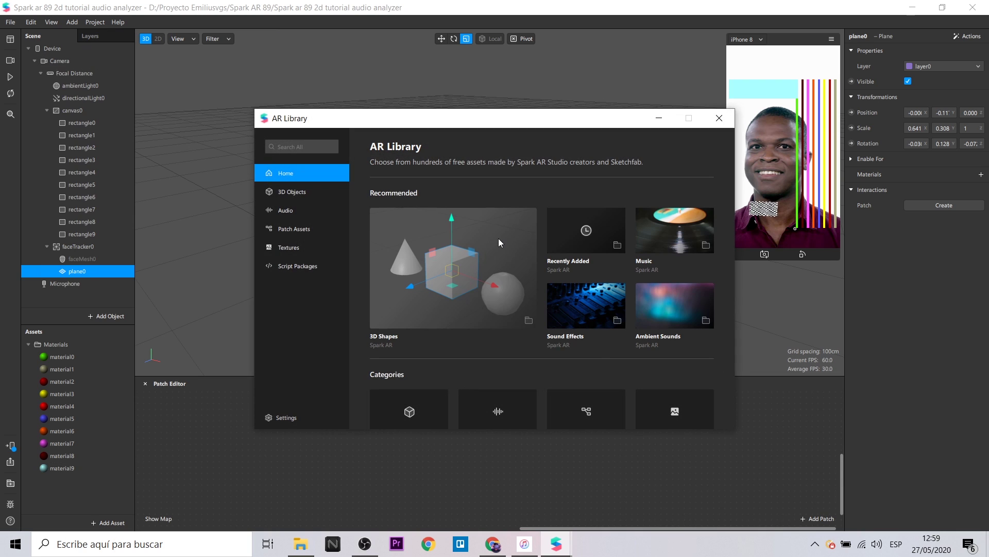
- Import the Astral Projection 03 music clip from the Music collection of the AR Library
click(647, 242)
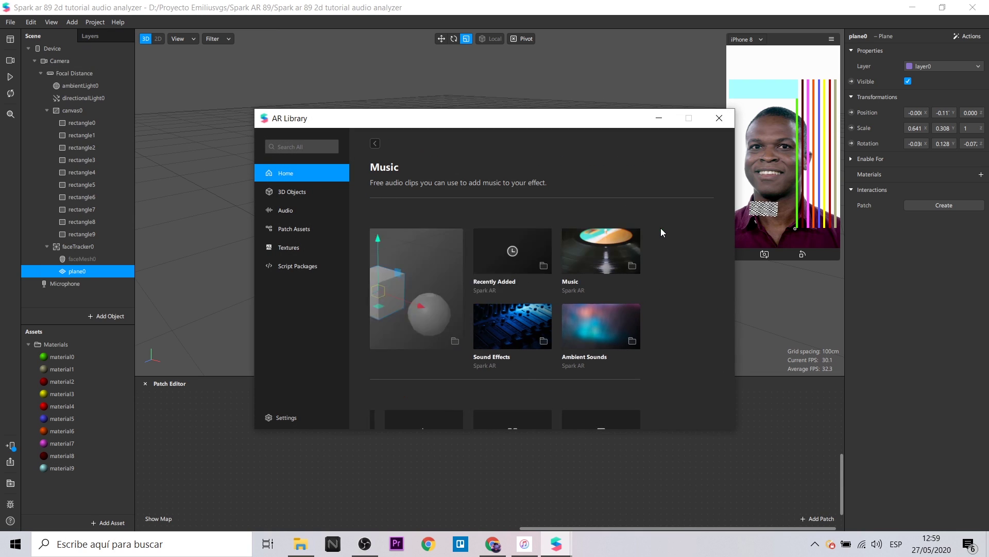
scroll(521, 301, down, 2)
scroll(471, 328, down, 3)
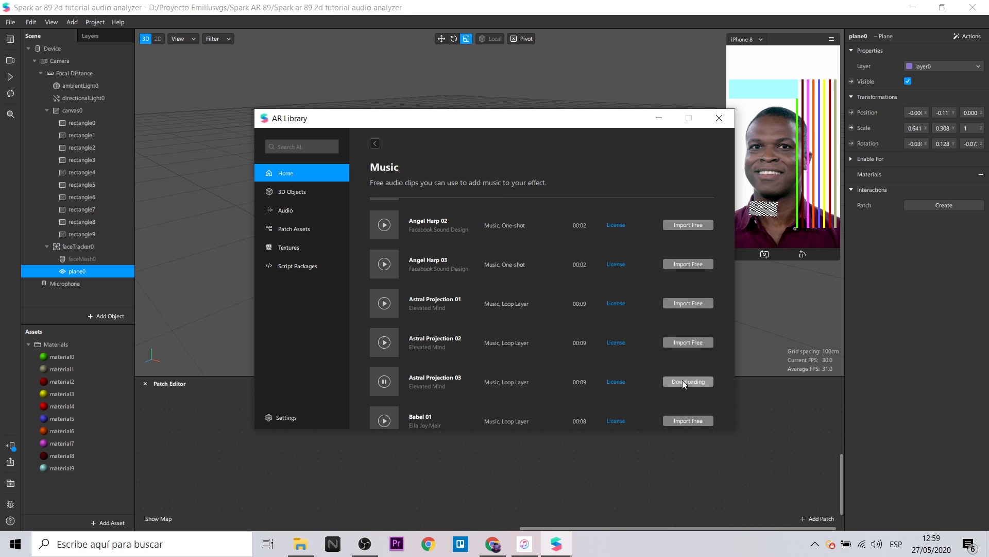
click(10, 77)
click(10, 77)
- Generate the multi-clip playback patches for the imported audio file and lay them out in an enlarged Patch Editor
click(85, 493)
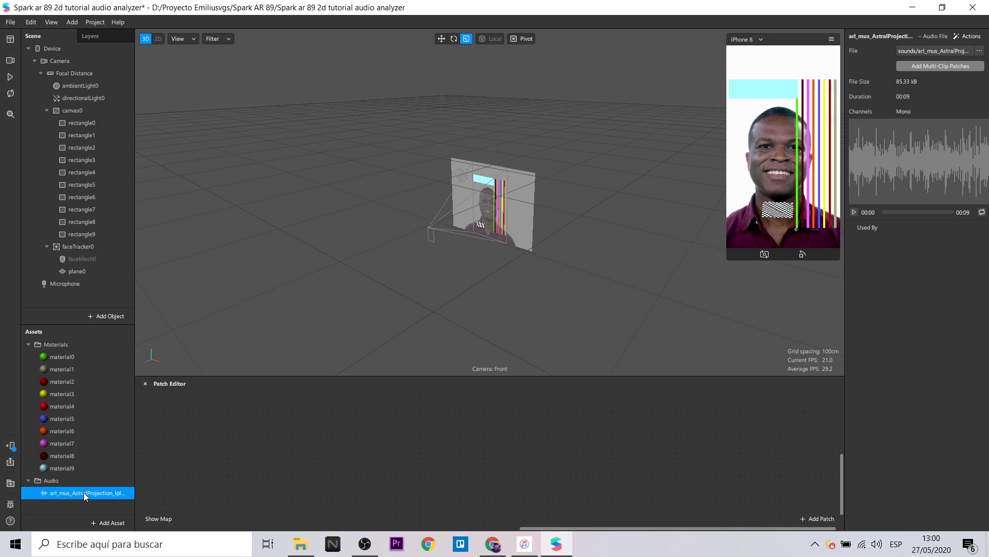
click(908, 71)
scroll(367, 481, up, 2)
drag(360, 444, 307, 411)
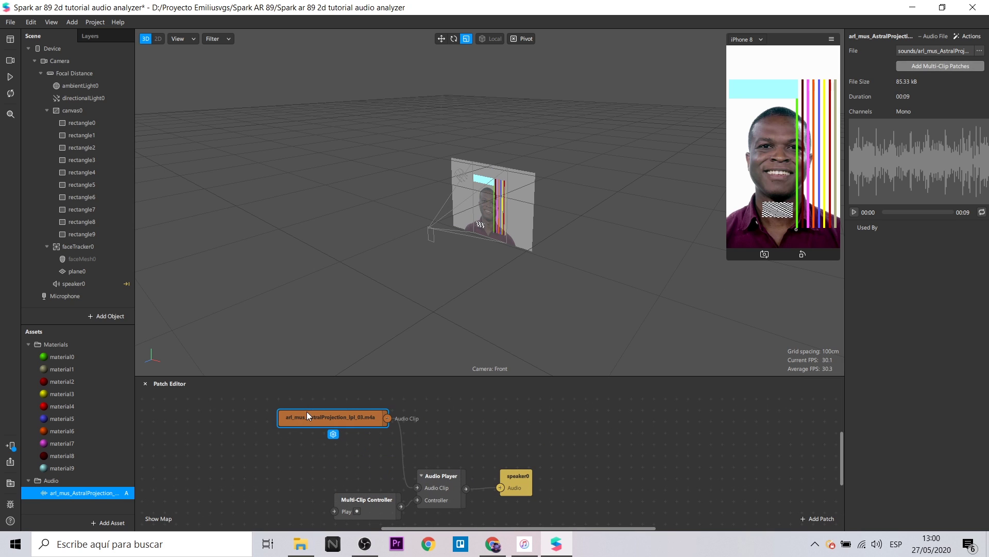
drag(462, 372, 453, 307)
click(480, 434)
scroll(481, 434, down, 1)
scroll(546, 440, down, 2)
middle_drag(513, 441, 512, 450)
scroll(511, 450, up, 2)
- Replace the Multi-Clip Controller with a Single-Clip Controller patch connected to the Audio Player's Controller input
click(327, 431)
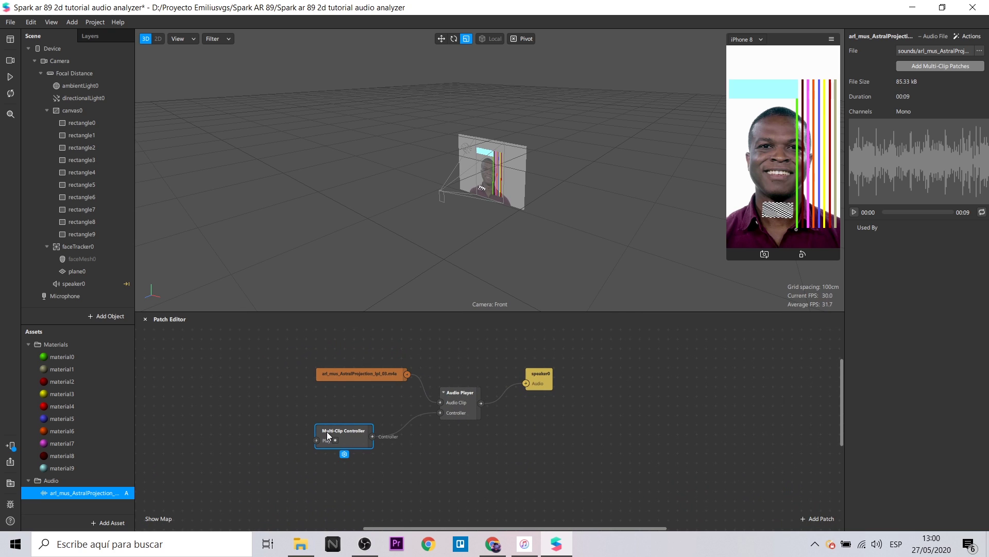
key(Delete)
double_click(328, 431)
text(sing)
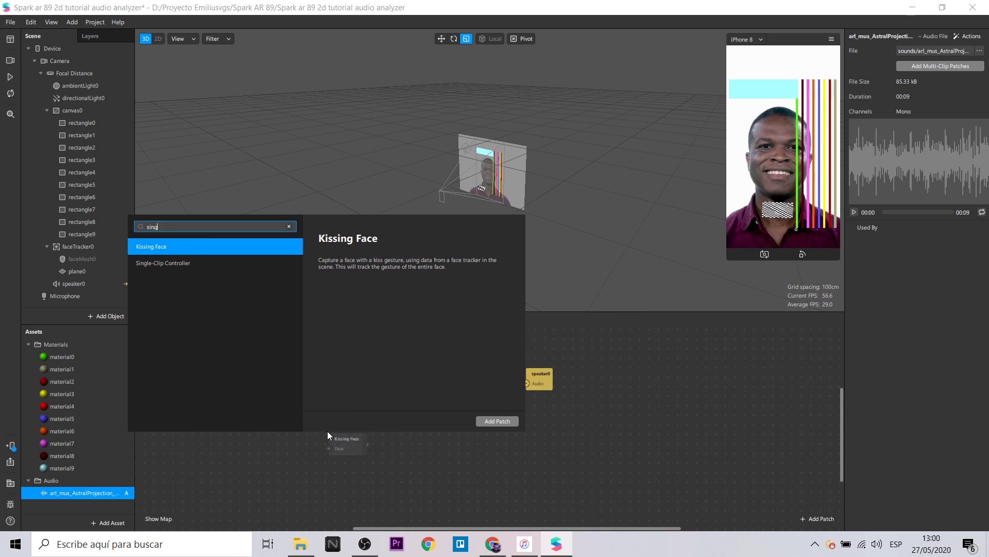
click(245, 263)
click(492, 421)
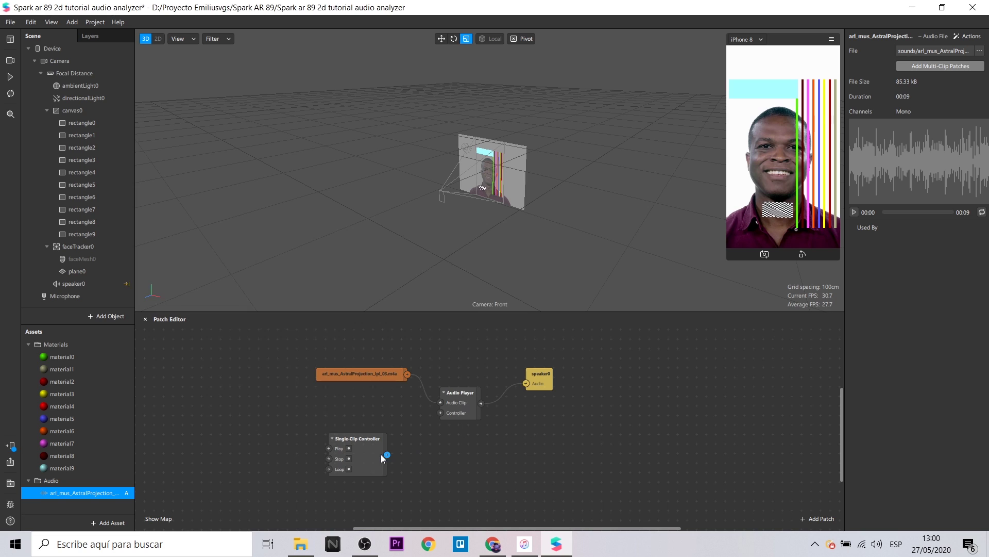
drag(388, 455, 440, 413)
drag(373, 440, 379, 414)
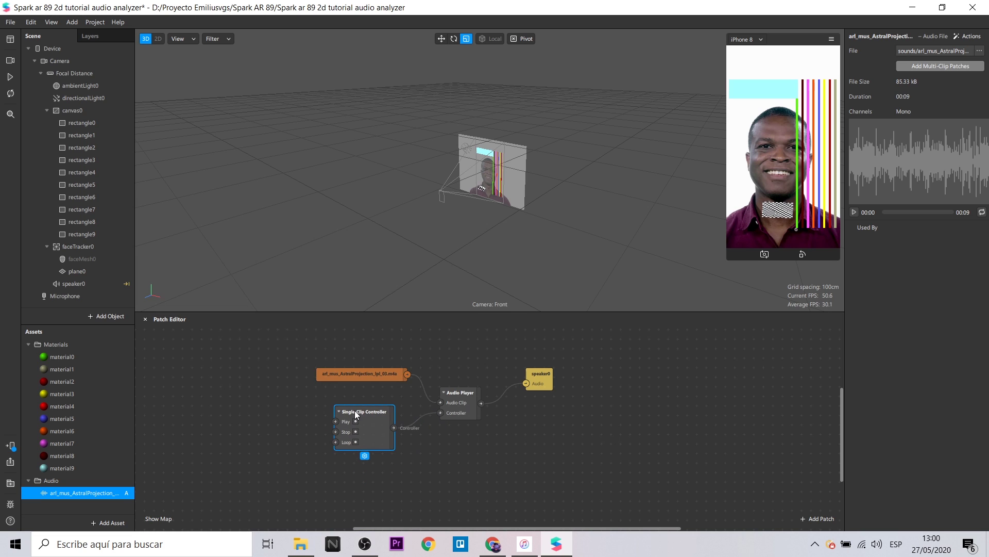
- Add a Screen Tap patch and connect its Tap output to the Single-Clip Controller's Play input
double_click(244, 438)
text(scre)
click(132, 270)
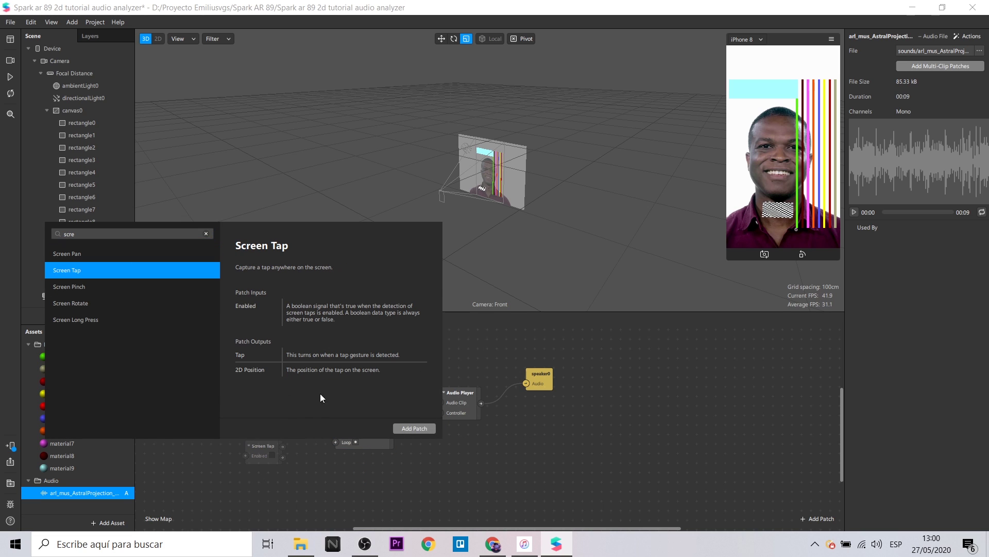
click(408, 429)
drag(333, 422, 337, 421)
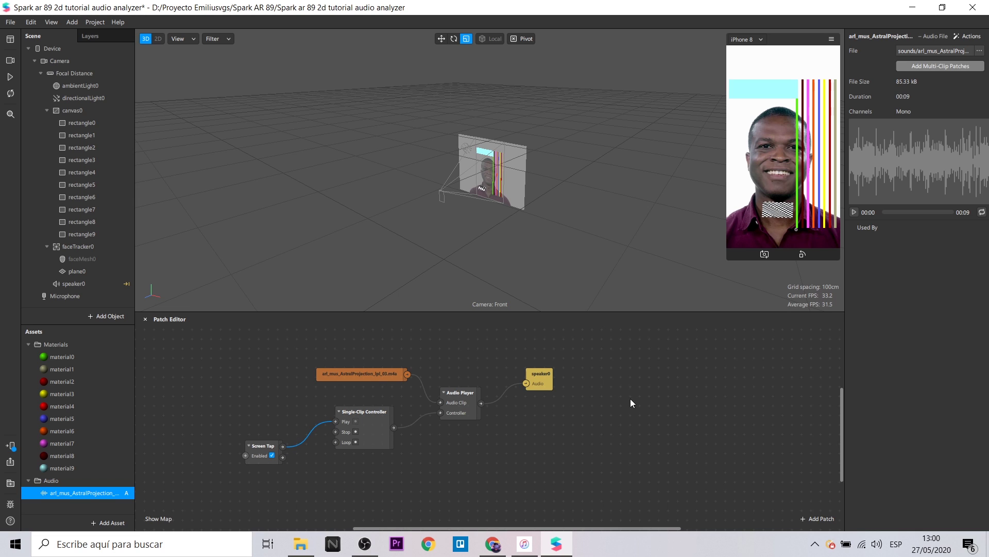
- Insert an Energy Meter patch between the Audio Player and the speaker, wiring its audio input and output
right_click(579, 395)
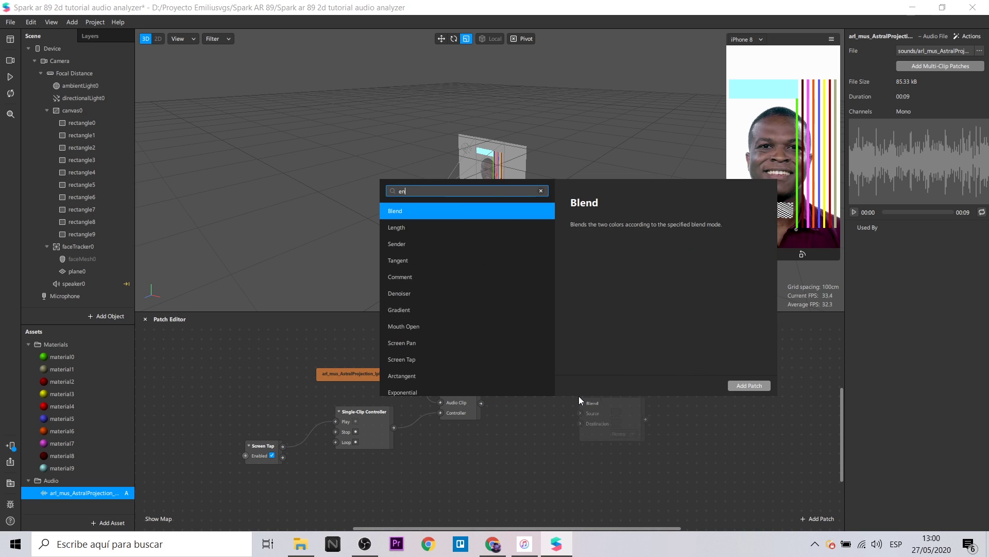
text(ene)
key(Return)
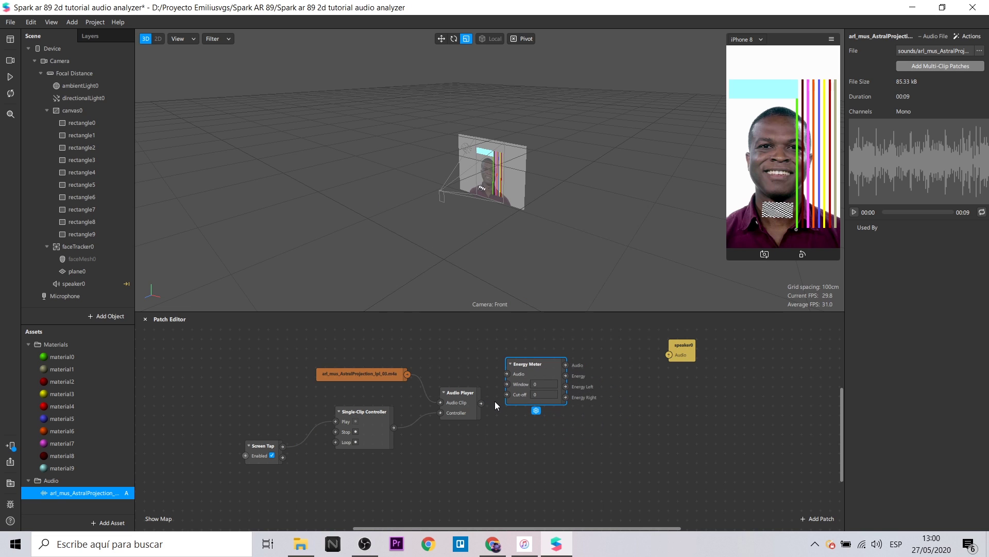
drag(482, 404, 494, 385)
drag(565, 364, 701, 332)
click(691, 340)
click(654, 406)
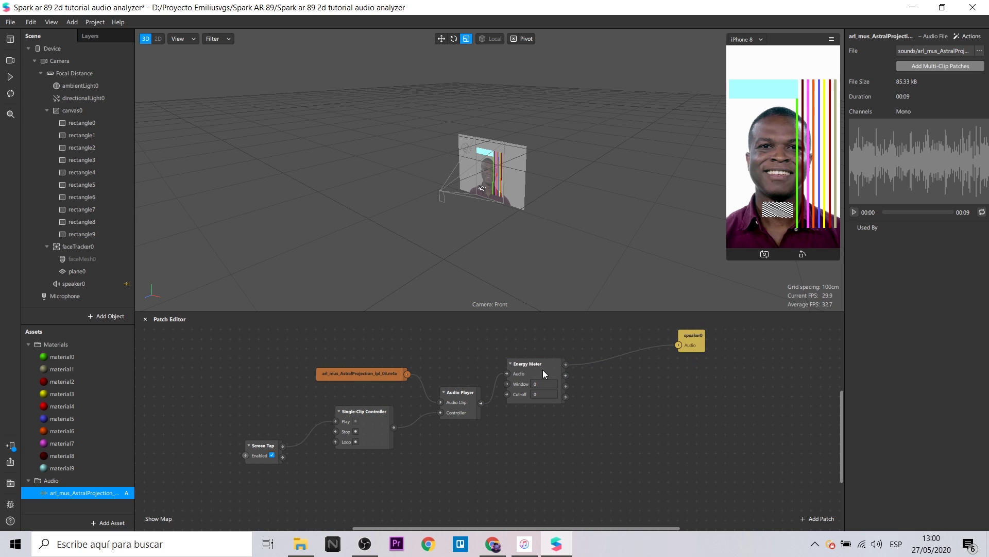
drag(543, 370, 562, 370)
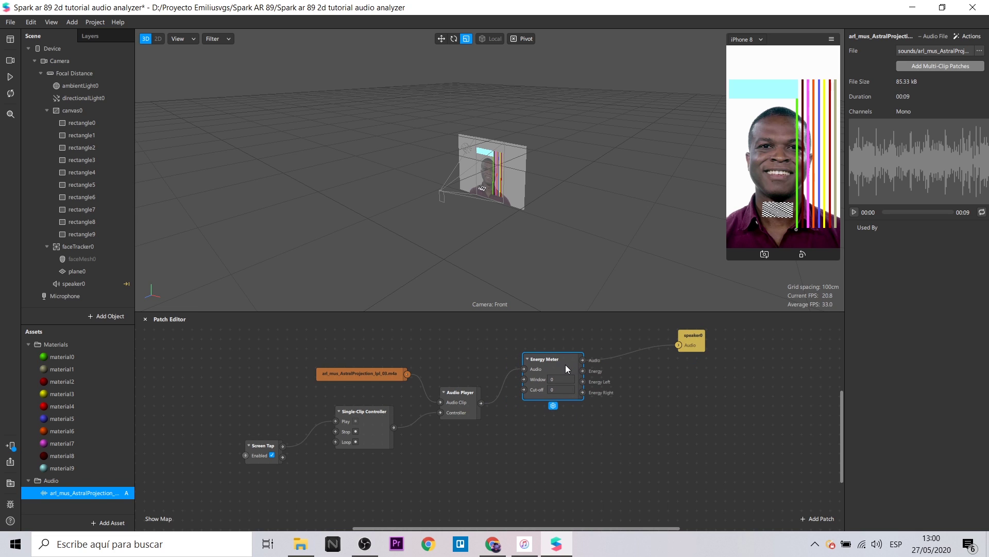
- Add a Square Root patch and feed it from the Energy Meter's Energy output
double_click(638, 434)
text(sq)
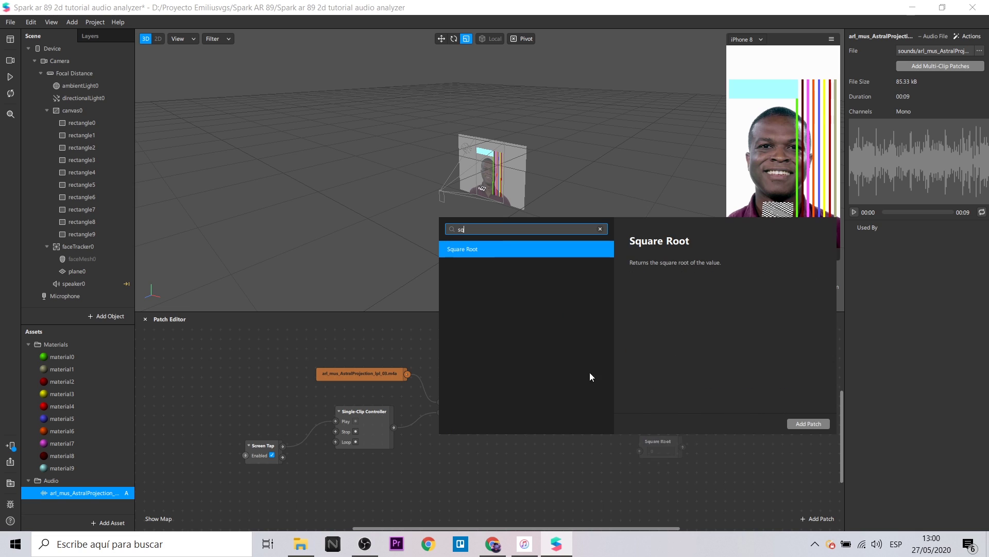
click(810, 423)
drag(642, 446, 624, 407)
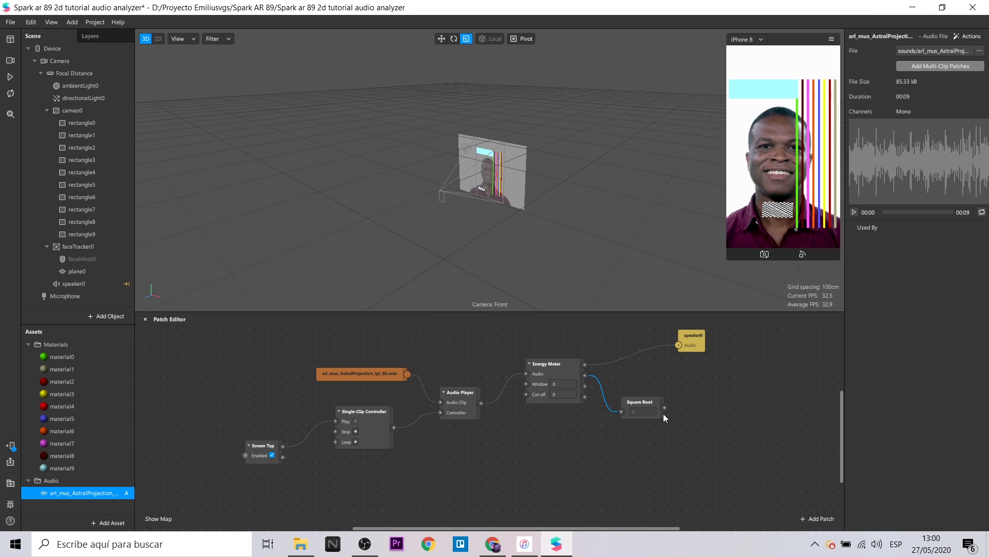
- Add a Multiply patch with a factor of 90 and connect the Square Root output to its first input
double_click(688, 449)
text(mul)
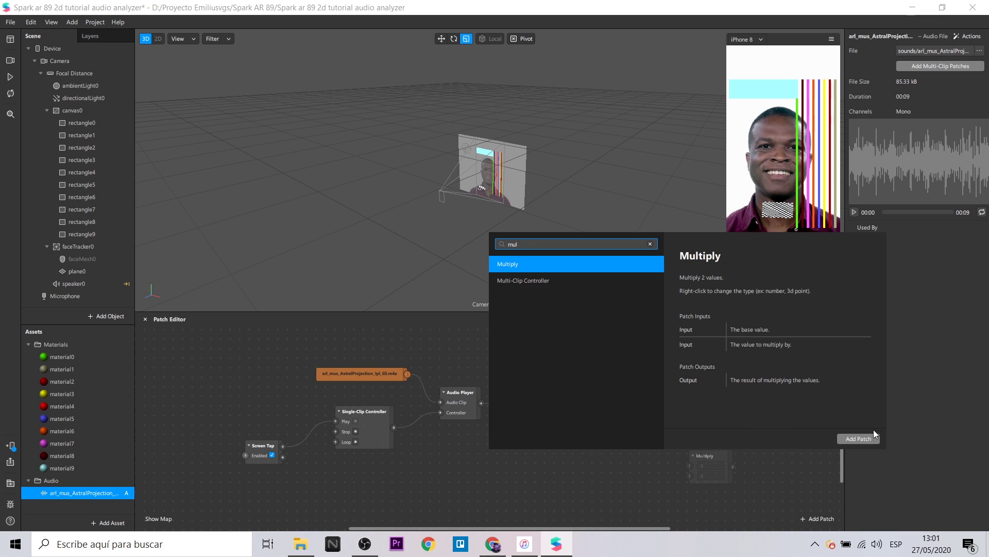
click(858, 438)
drag(710, 460, 726, 397)
click(699, 409)
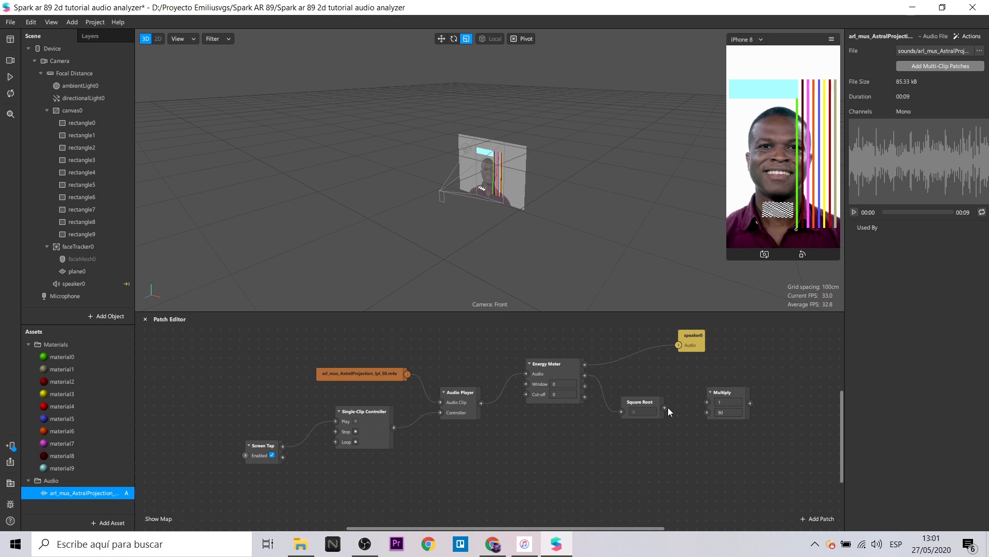
drag(655, 528, 719, 527)
click(713, 418)
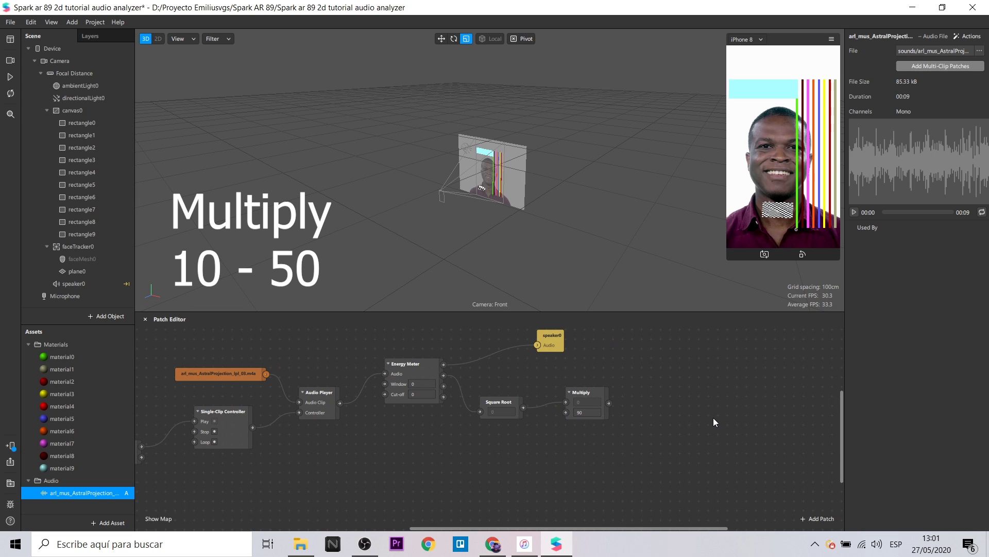
- Add a Transition patch of type Vector 2 and connect the Multiply output to its Progress input
double_click(714, 418)
text(tra)
click(567, 247)
click(884, 407)
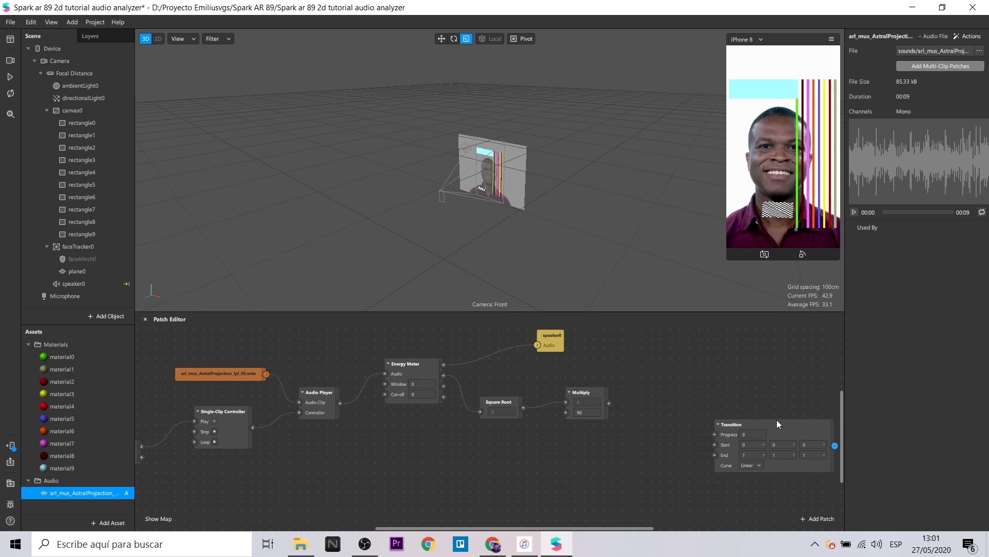
drag(768, 423, 698, 372)
click(706, 427)
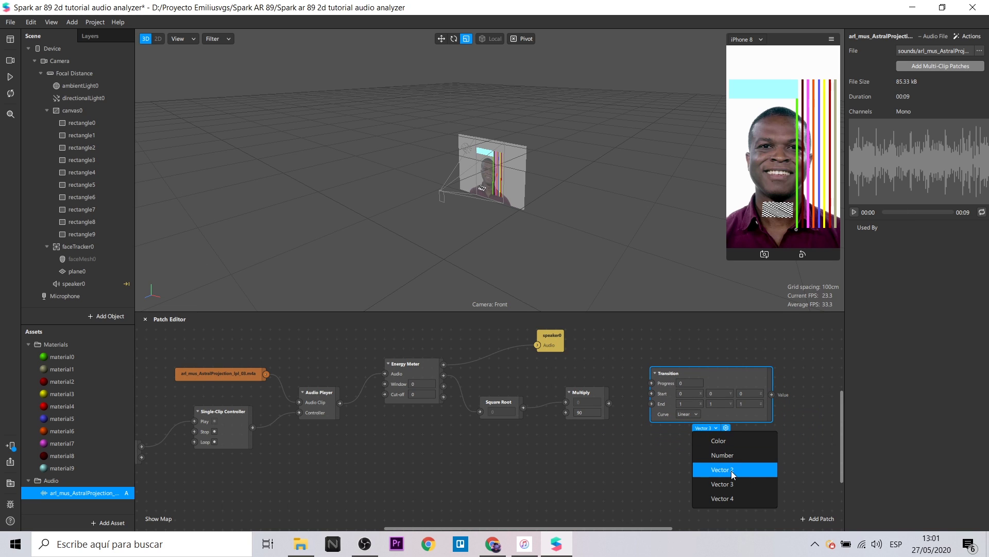
click(711, 471)
drag(609, 404, 652, 383)
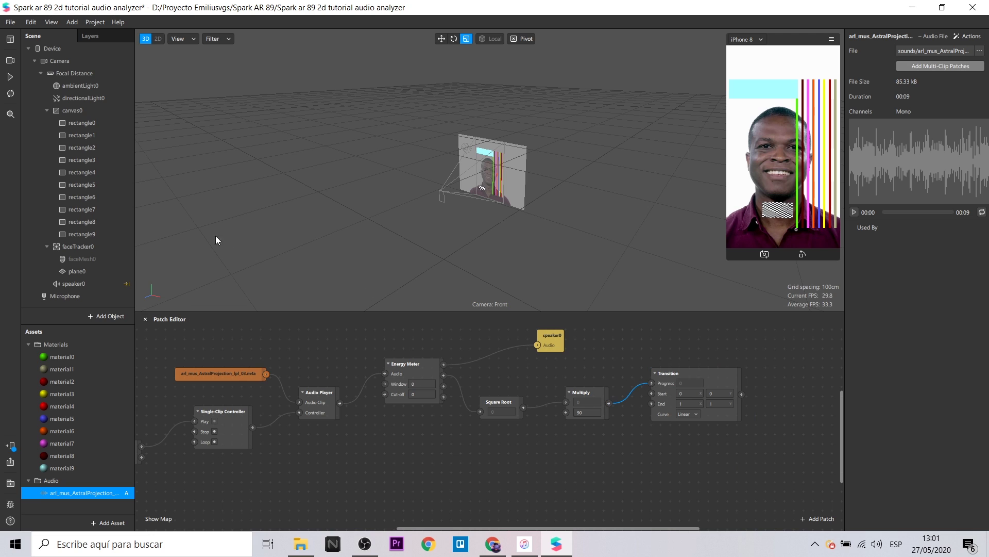
- Drive rectangle0's 2D scale from the Transition and set the Transition's End values to 10 and 5
click(84, 125)
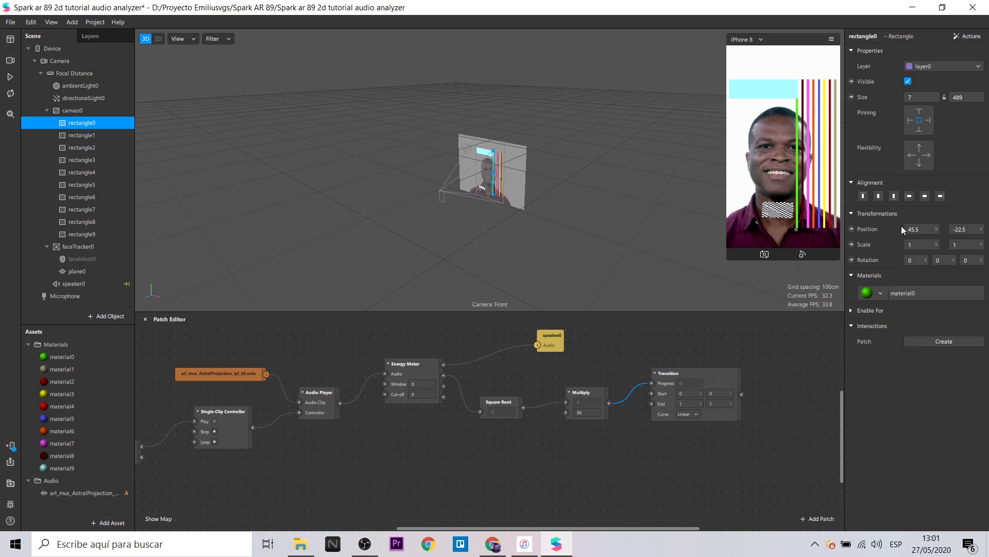
click(851, 244)
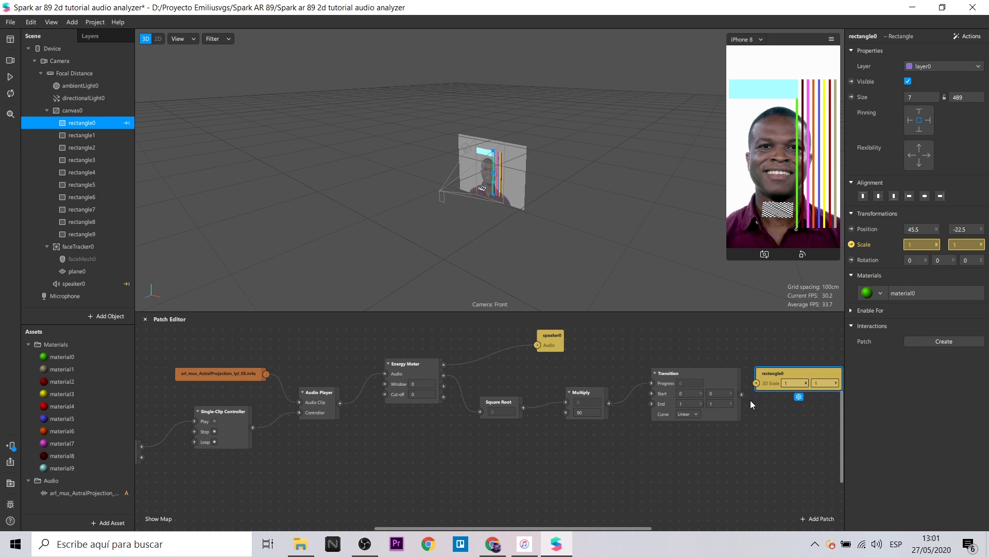
drag(742, 395, 793, 363)
click(689, 403)
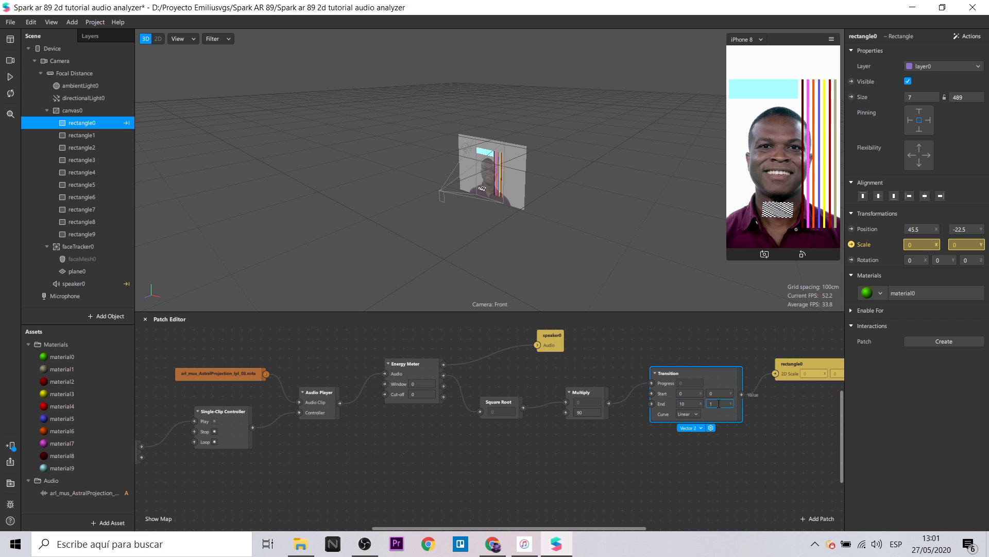
text(5)
- Create 2D scale patches for rectangle1 to rectangle4 and connect those of rectangle2, rectangle3 and rectangle4 to the Transition
click(82, 135)
shift+click(81, 172)
click(851, 245)
drag(556, 437, 857, 428)
drag(741, 394, 784, 430)
drag(566, 437, 850, 461)
drag(790, 404, 811, 395)
drag(740, 394, 774, 401)
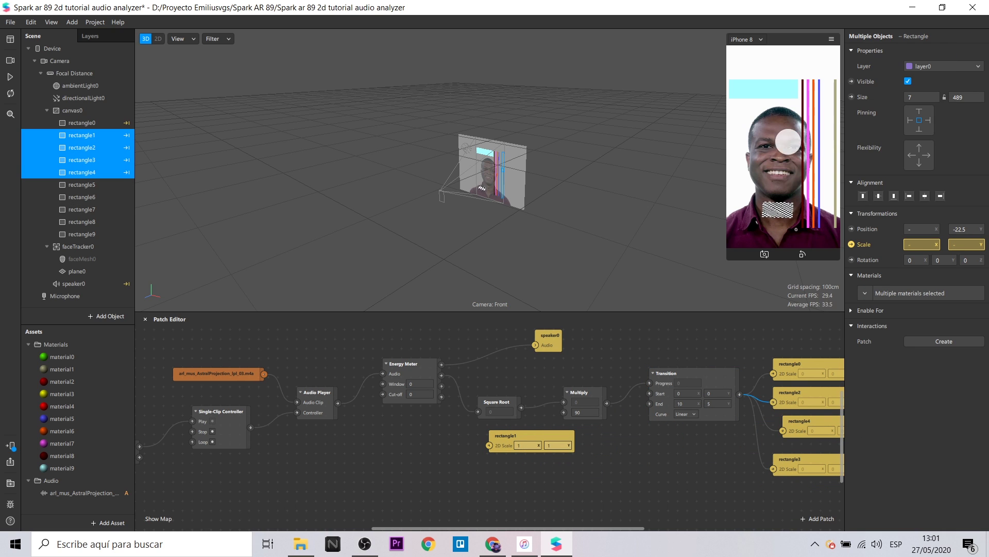
- Duplicate the Transition patch, place the copy below the original and set its End values to 2 and 0.2
scroll(788, 470, down, 2)
scroll(608, 526, right, 2)
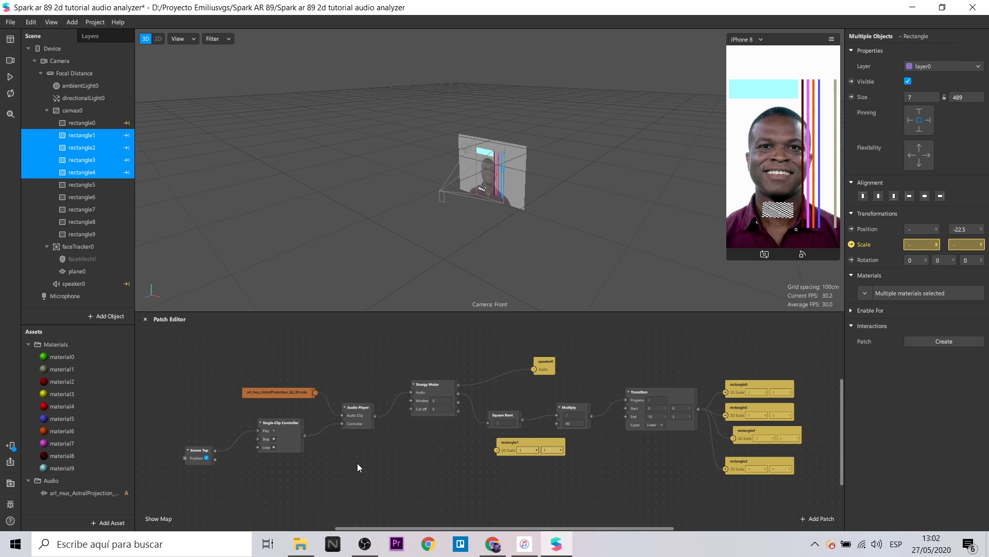
scroll(334, 465, up, 1)
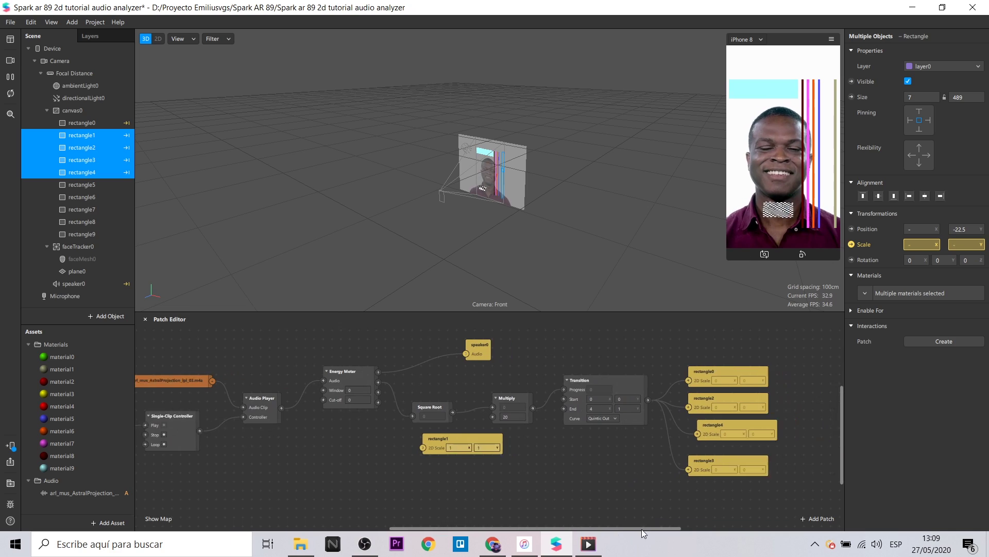
drag(642, 529, 691, 529)
drag(682, 406, 697, 443)
click(555, 379)
key(ctrl+d)
drag(571, 399, 548, 456)
click(549, 480)
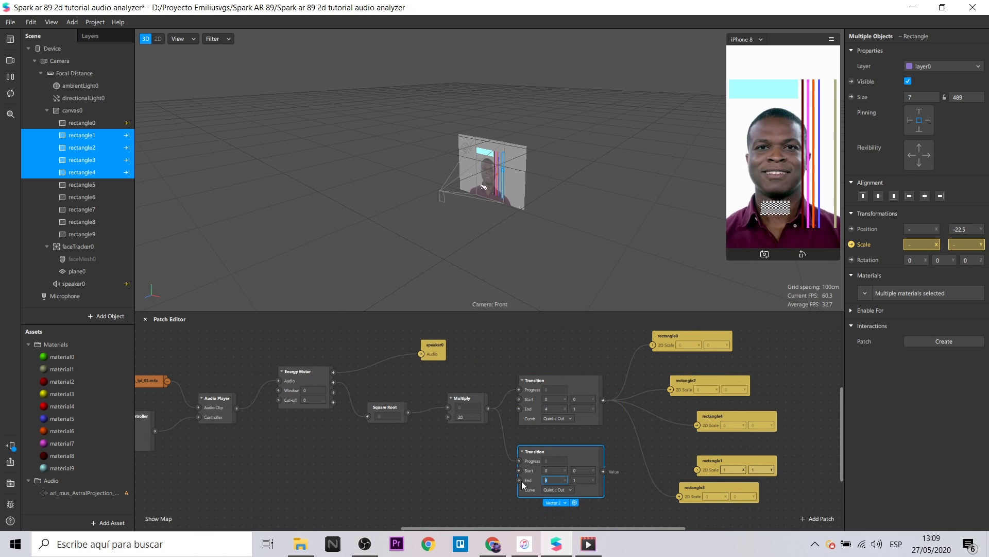
click(578, 479)
text(0.2)
- Connect the duplicated Transition's output to the scale patches of rectangle1 and rectangle2
drag(603, 471, 698, 470)
mouse_move(737, 459)
mouse_down()
mouse_move(718, 441)
mouse_move(727, 449)
mouse_up()
drag(603, 470, 670, 389)
- Create 2D scale patches for rectangle5 and rectangle6, driving rectangle6 from the upper Transition and rectangle5 from the lower one
click(82, 185)
shift+click(81, 197)
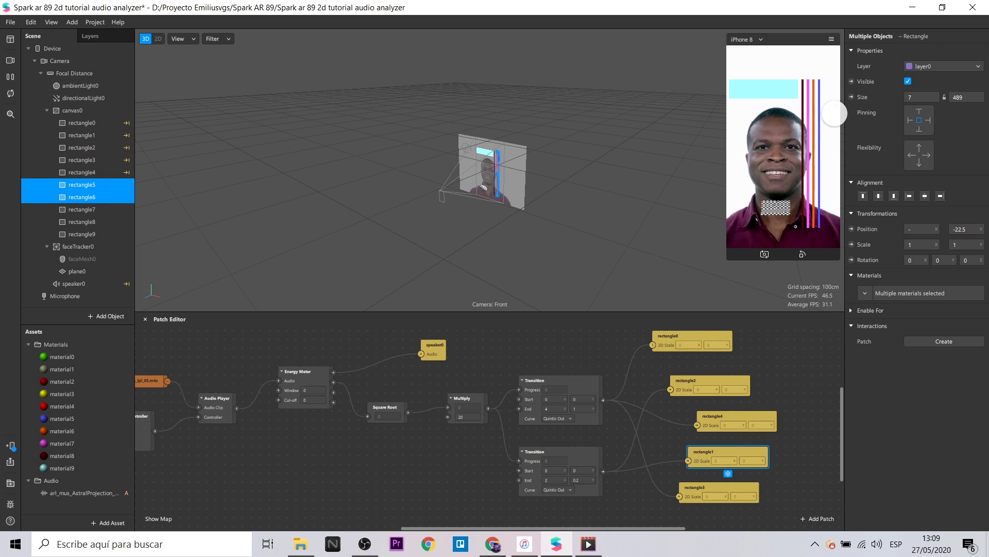
click(851, 244)
drag(530, 434, 765, 354)
drag(603, 400, 723, 362)
drag(545, 438, 763, 437)
drag(603, 471, 709, 470)
drag(701, 488, 701, 496)
drag(709, 433, 687, 443)
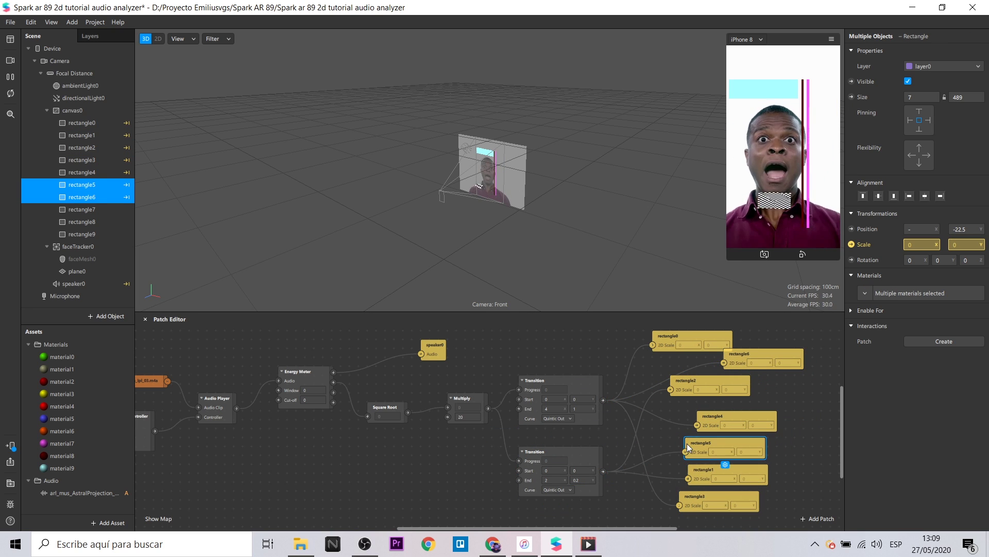
- Create 2D scale patches for rectangle7 and rectangle8, driving rectangle8 from the upper Transition and rectangle7 from the lower one
click(81, 210)
shift+click(81, 221)
click(851, 244)
drag(545, 438, 825, 392)
drag(602, 400, 768, 398)
drag(557, 434, 851, 442)
drag(603, 471, 786, 451)
- Create a 2D scale patch for rectangle9 and place it beside the other rectangle patches
click(82, 234)
click(851, 245)
drag(564, 435, 831, 477)
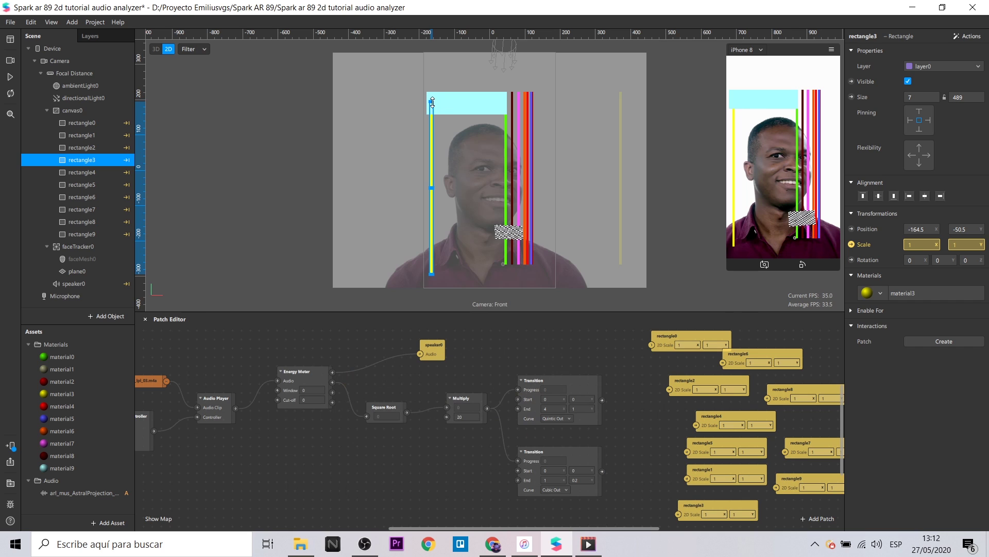
- Widen the yellow rectangle3 and shorten it into a small bar at the canvas's lower left edge
drag(433, 102, 446, 154)
scroll(420, 168, up, 3)
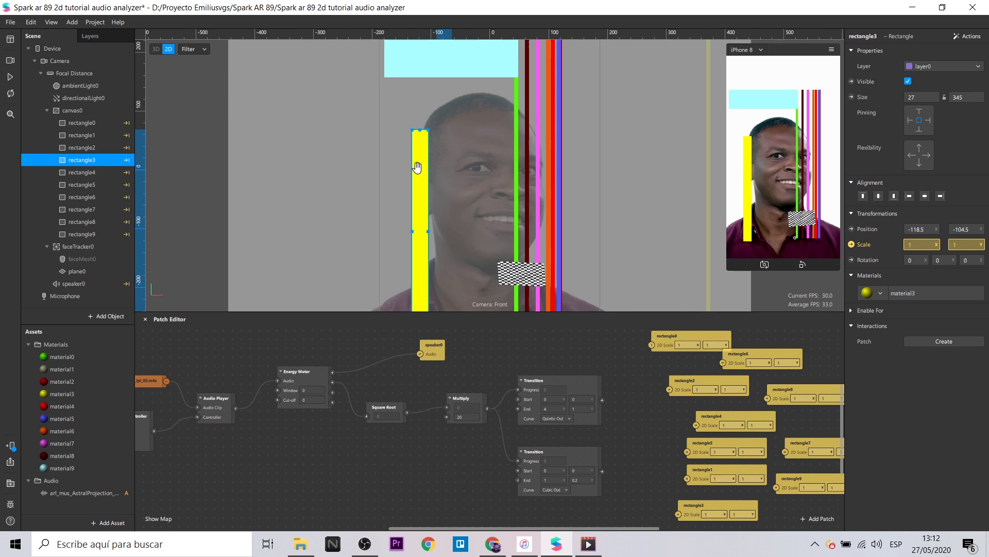
drag(421, 131, 420, 280)
scroll(486, 155, down, 3)
- Move the grey rectangle1 next to the yellow bar and shrink it to about 20 by 98
click(617, 106)
drag(617, 107, 459, 122)
scroll(457, 88, up, 1)
drag(453, 65, 431, 250)
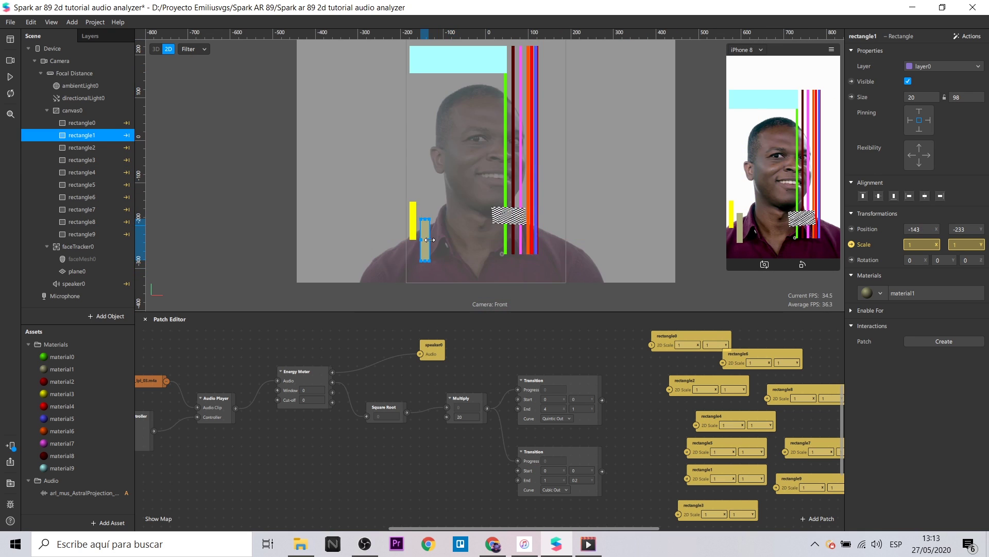
- Move the blue and green rectangles beside the yellow and grey bars and shorten the blue one
scroll(431, 249, up, 3)
drag(568, 186, 412, 201)
scroll(412, 201, down, 3)
drag(440, 54, 440, 213)
click(503, 58)
drag(503, 58, 453, 184)
- Place the orange and red rectangles as shorter bars along the lower part of the canvas
drag(528, 62, 476, 224)
drag(540, 112, 486, 237)
scroll(486, 154, up, 1)
scroll(486, 155, down, 3)
- Shorten the remaining bars, with the dark red rectangle8 about 15 by 167, and shrink the light-blue rectangle
drag(520, 154, 520, 199)
scroll(534, 170, up, 1)
drag(542, 68, 540, 194)
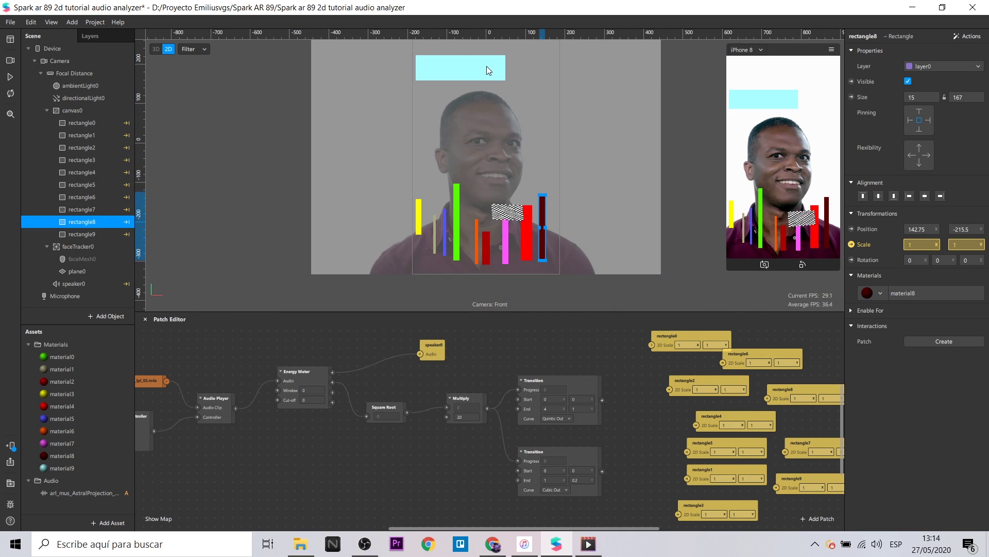
drag(506, 80, 426, 113)
drag(423, 95, 423, 165)
- Connect the upper Transition's output to the scale patches of rectangle0, rectangle2 and rectangle6
drag(602, 400, 651, 345)
drag(602, 400, 670, 389)
drag(601, 400, 725, 362)
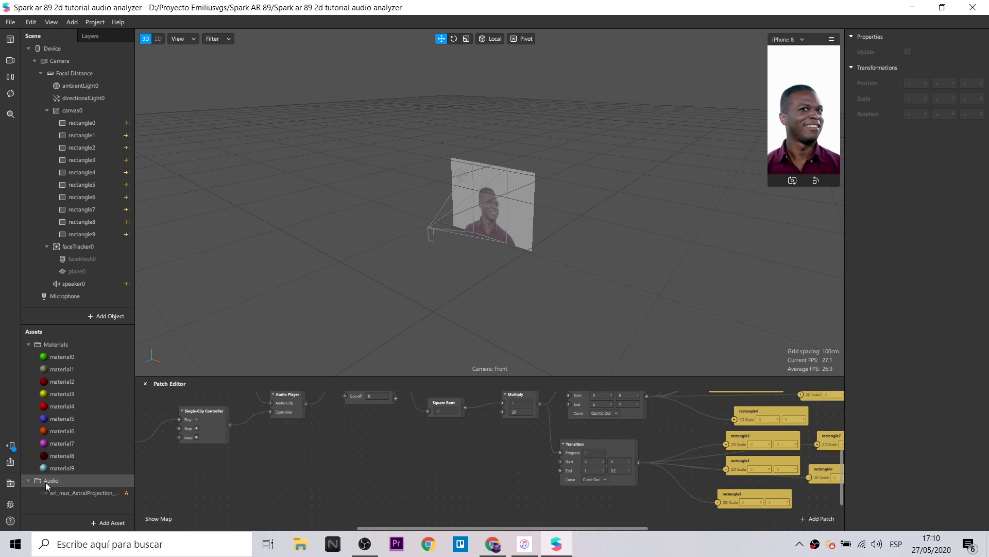
- Import the free Texture Distortion shader patch from the AR Library's patch assets
click(10, 482)
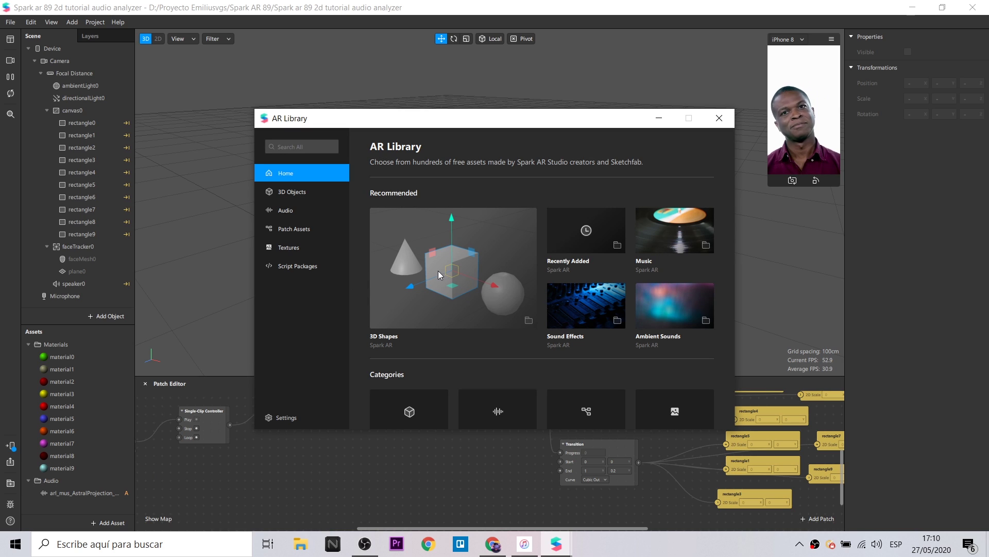
click(294, 229)
click(408, 304)
scroll(499, 301, down, 3)
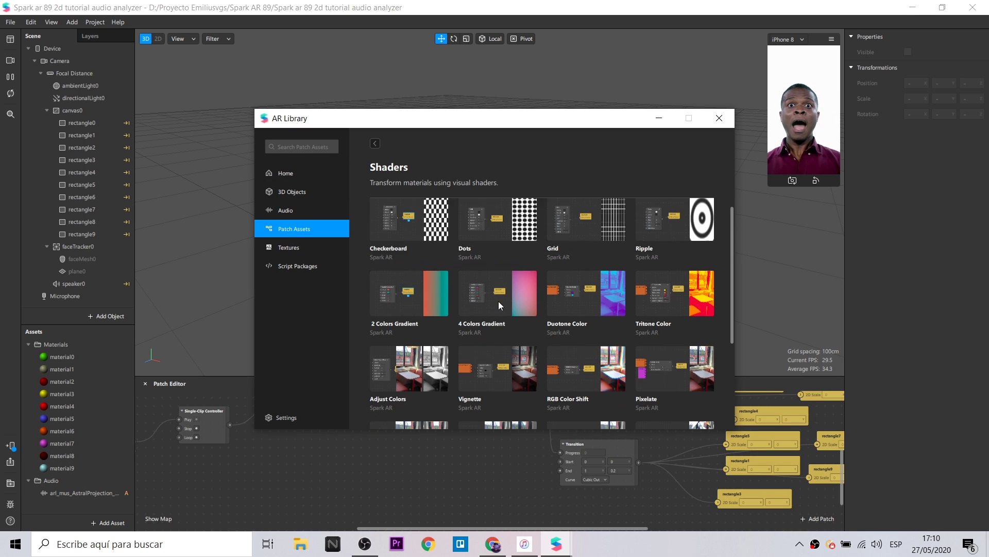
click(663, 306)
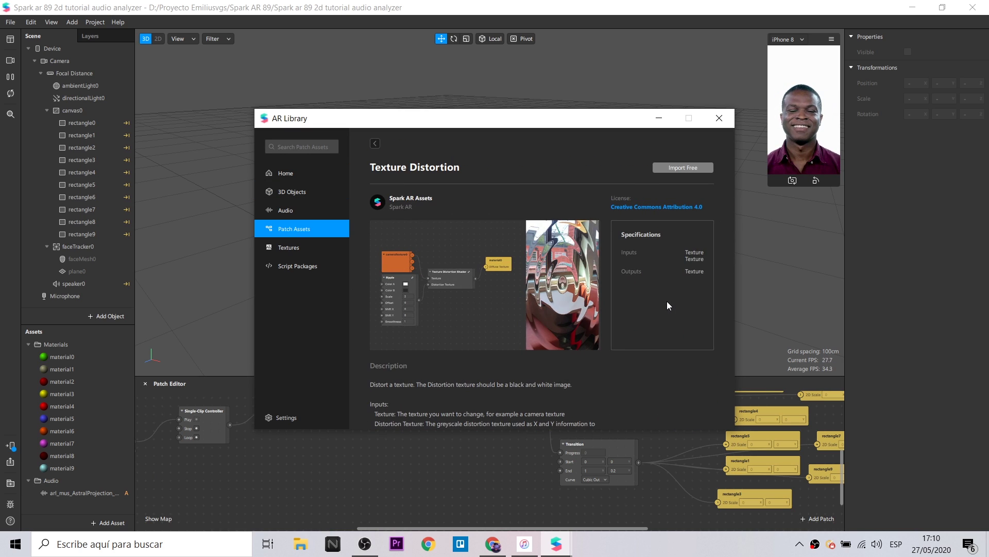
click(687, 169)
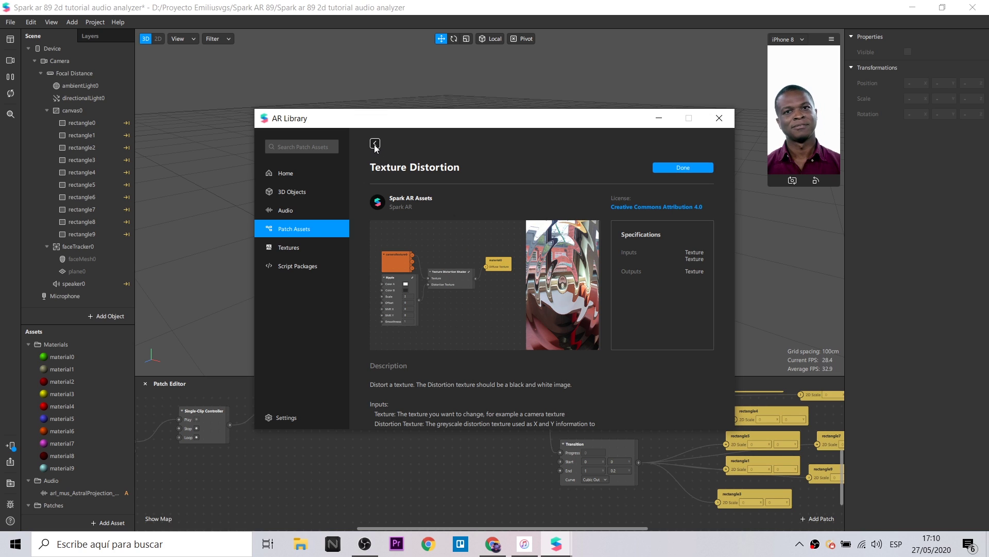
- Import the Ripple shader patch from the AR Library and place it and Texture Distortion Shader in the patch graph
click(375, 143)
scroll(649, 237, down, 3)
click(648, 237)
click(677, 168)
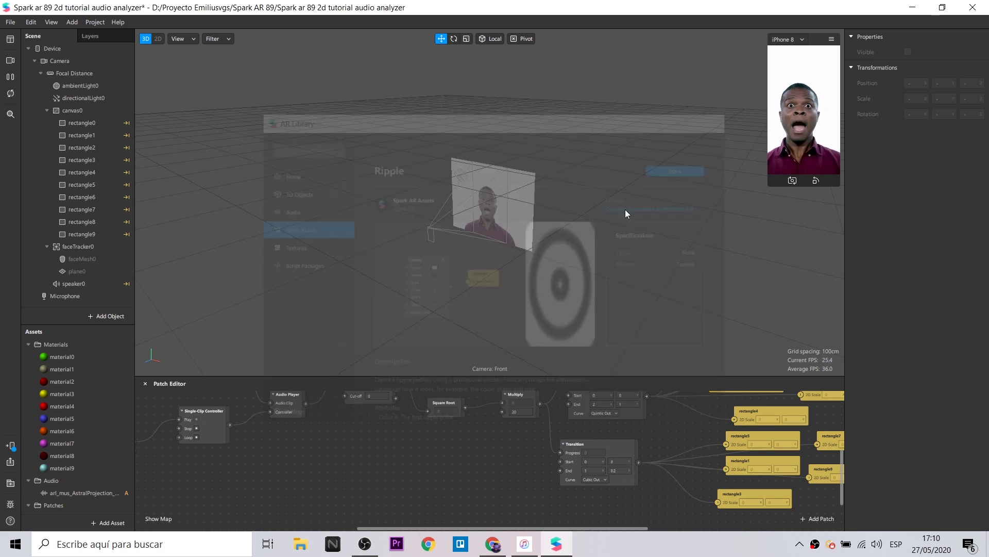
drag(74, 496, 336, 488)
drag(58, 507, 259, 484)
- Extract the camera texture and connect it and the Ripple output to the Texture Distortion Shader's inputs
click(68, 62)
click(981, 113)
drag(70, 446, 336, 466)
drag(318, 521, 337, 475)
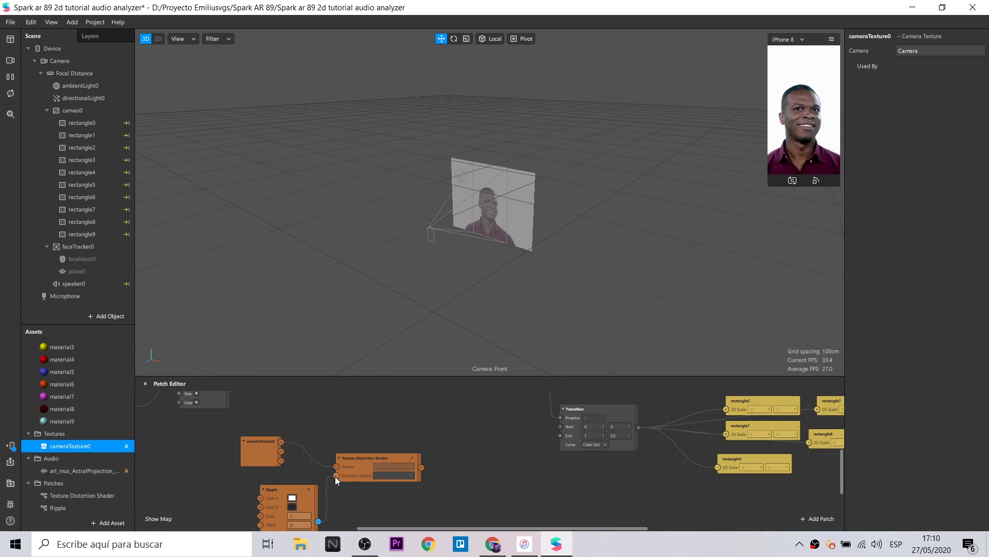
- Add a rectangle to canvas0 filling its full width and height, and give it a new material
click(72, 110)
right_click(71, 110)
mouse_move(103, 118)
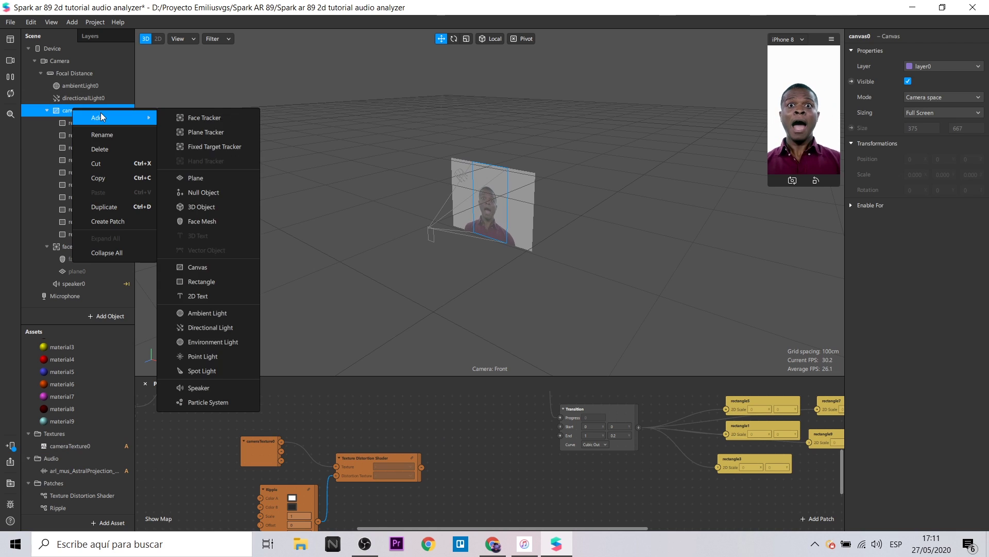
click(215, 288)
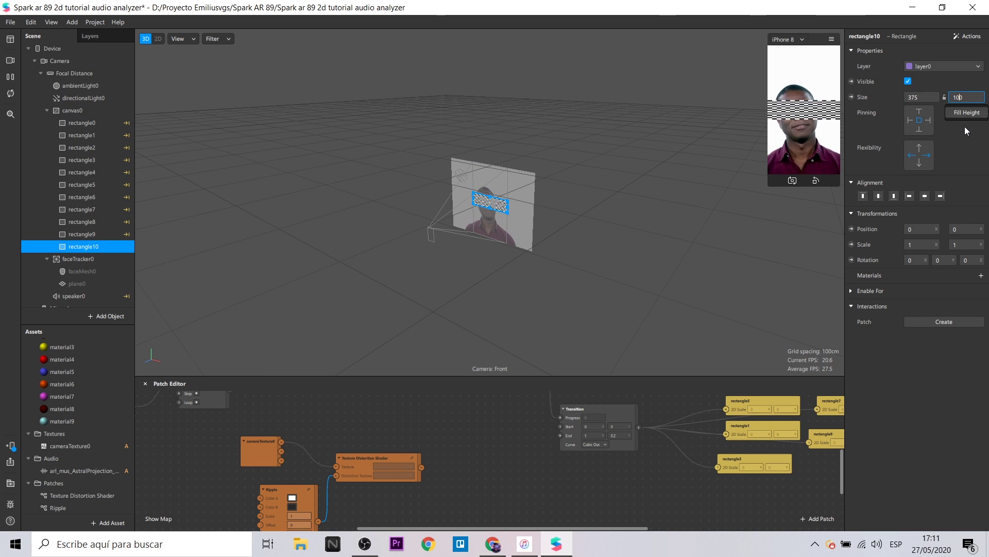
click(980, 276)
click(943, 290)
- Set material10's shader to Flat and drive its diffuse texture from the Texture Distortion Shader's output
double_click(66, 434)
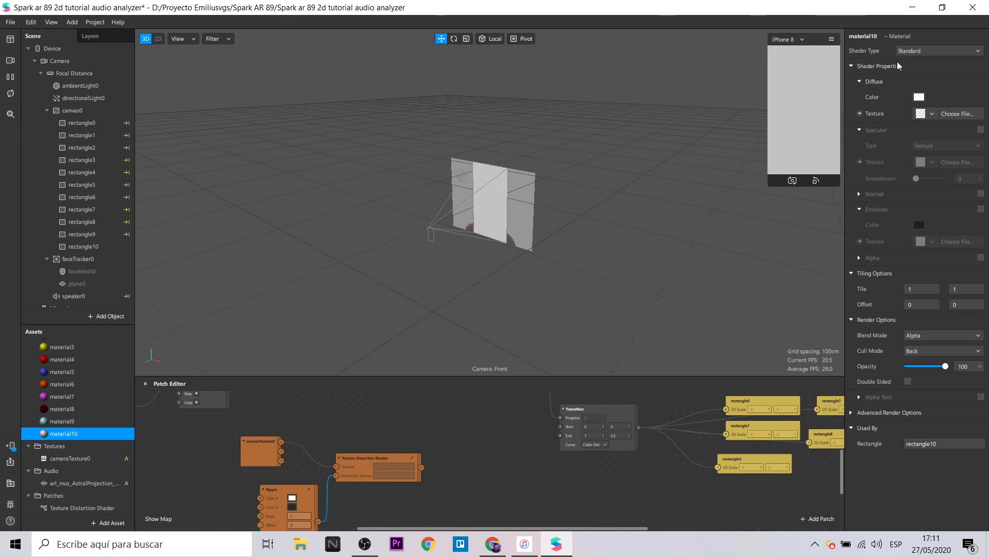
click(912, 50)
click(907, 75)
click(859, 114)
drag(421, 467, 491, 475)
- Move the Ripple patch below the lower Transition, set its Scale to 90 and connect the Transition's output to its Offset
scroll(301, 503, down, 1)
drag(302, 506, 673, 471)
text(90)
key(Return)
drag(614, 497, 635, 500)
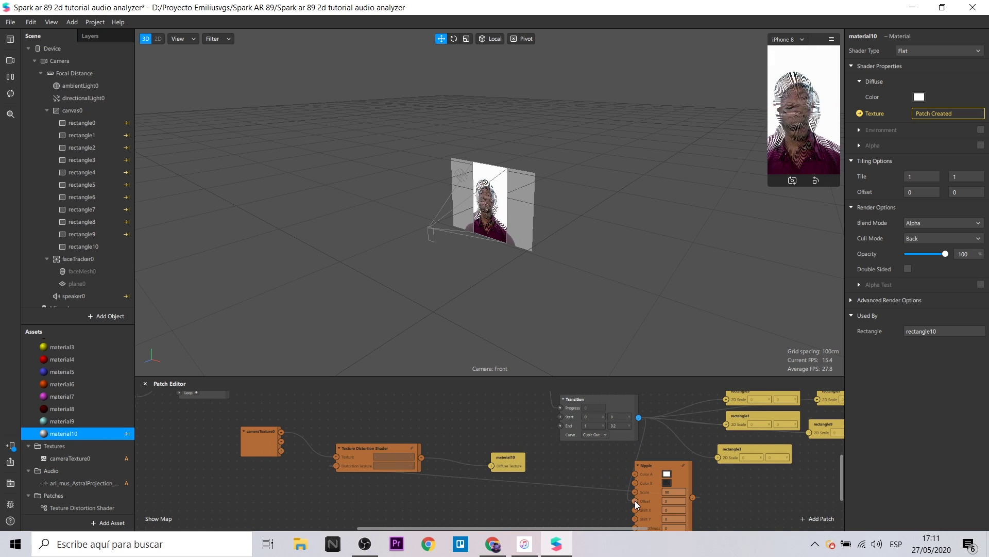
drag(660, 466, 682, 475)
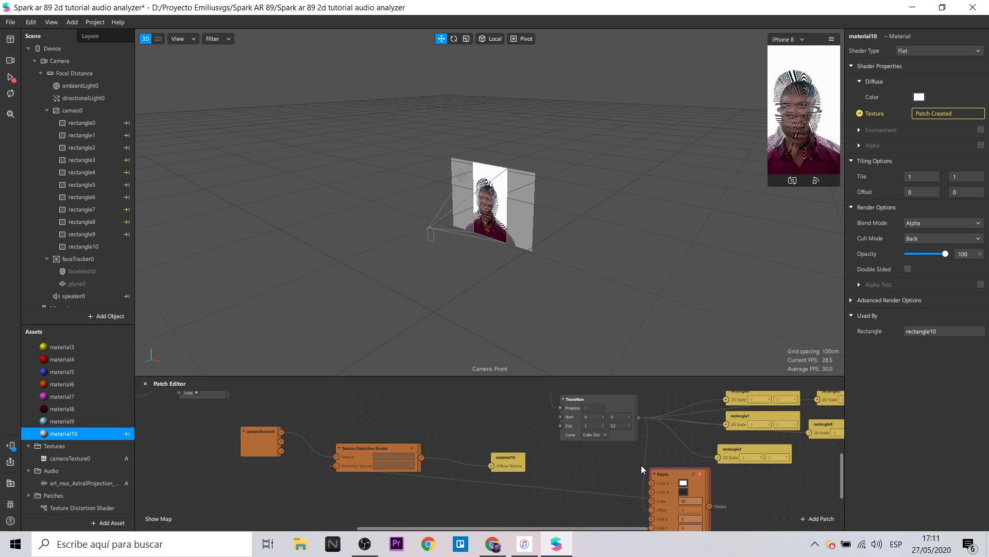
- Add a Pack patch between the lower Transition and the Ripple's Offset input
double_click(623, 469)
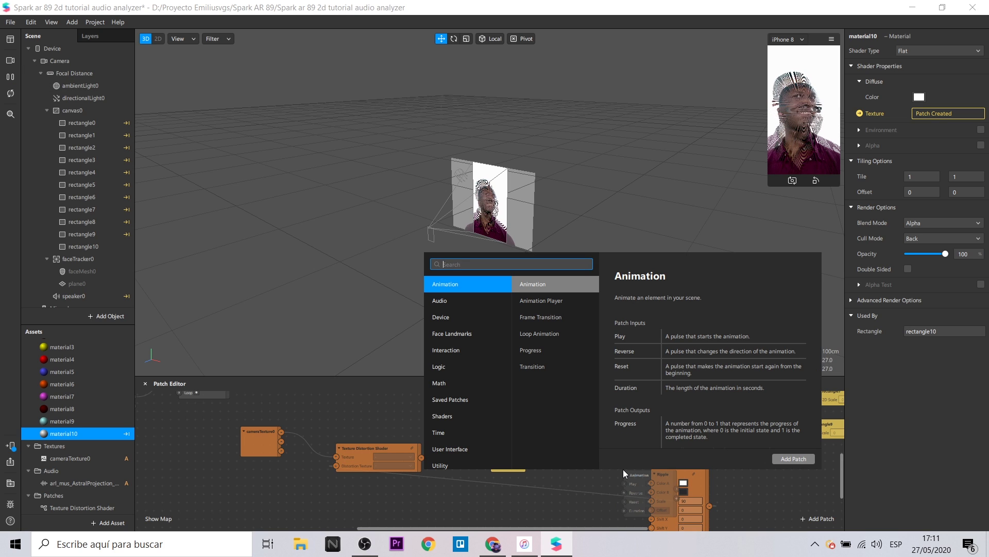
text(pa)
click(777, 457)
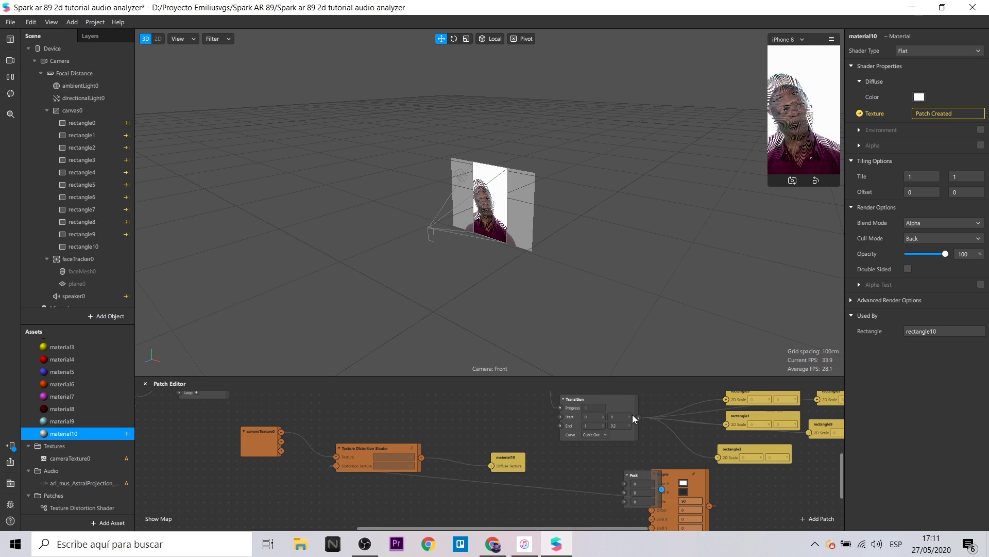
drag(623, 493, 600, 487)
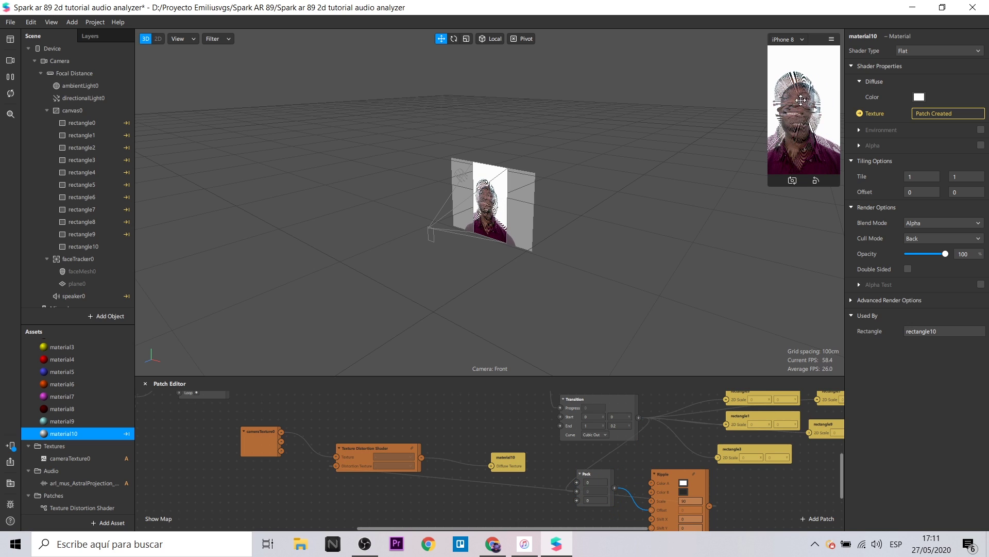
click(831, 38)
click(850, 64)
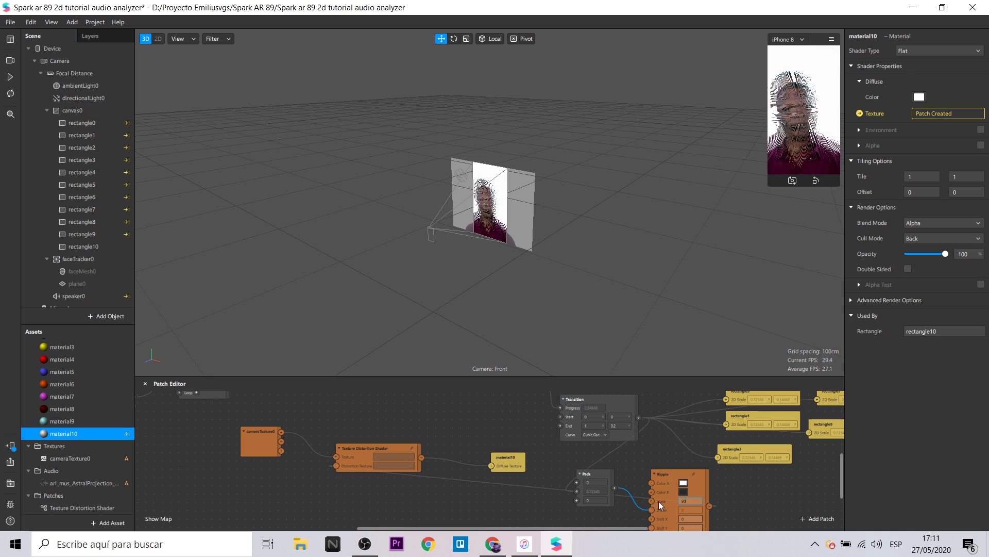
- Set the Ripple's Scale to 50 and resume the preview
key(BackSpace)
key(BackSpace)
text(50)
key(Return)
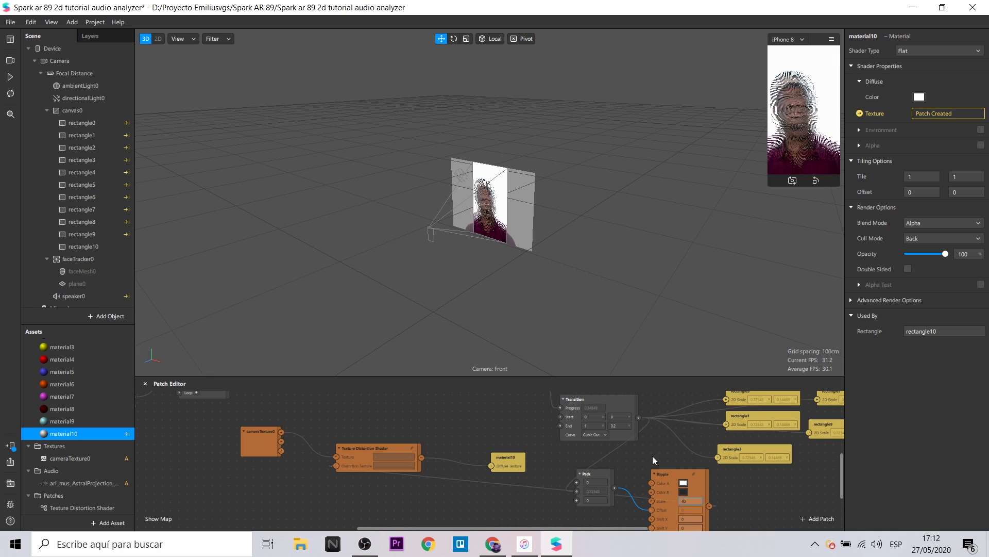
click(5, 81)
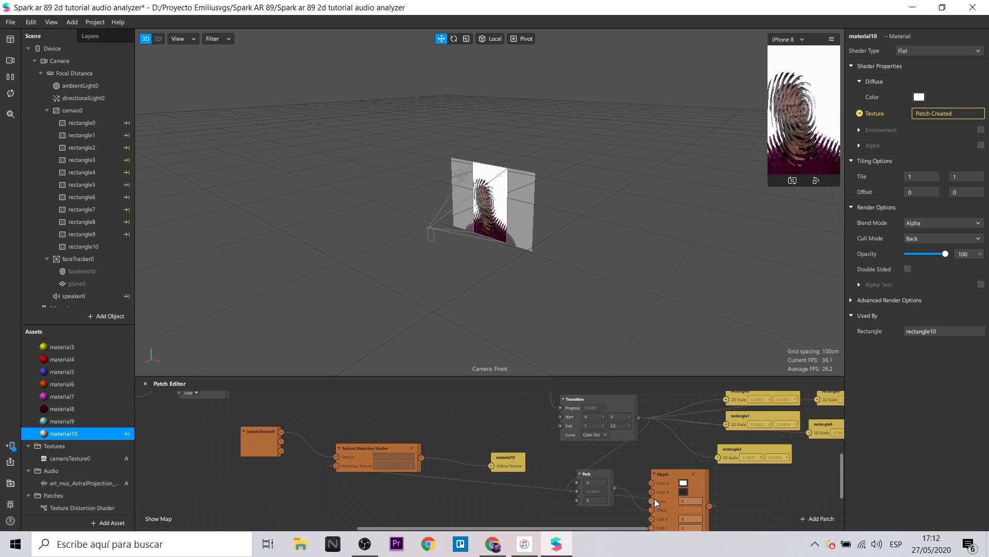
- Move the Pack and Ripple patches apart from the Transition and set the Ripple's Scale to 4
drag(680, 474, 679, 507)
drag(592, 473, 650, 457)
drag(685, 507, 679, 486)
scroll(732, 520, down, 1)
text(4)
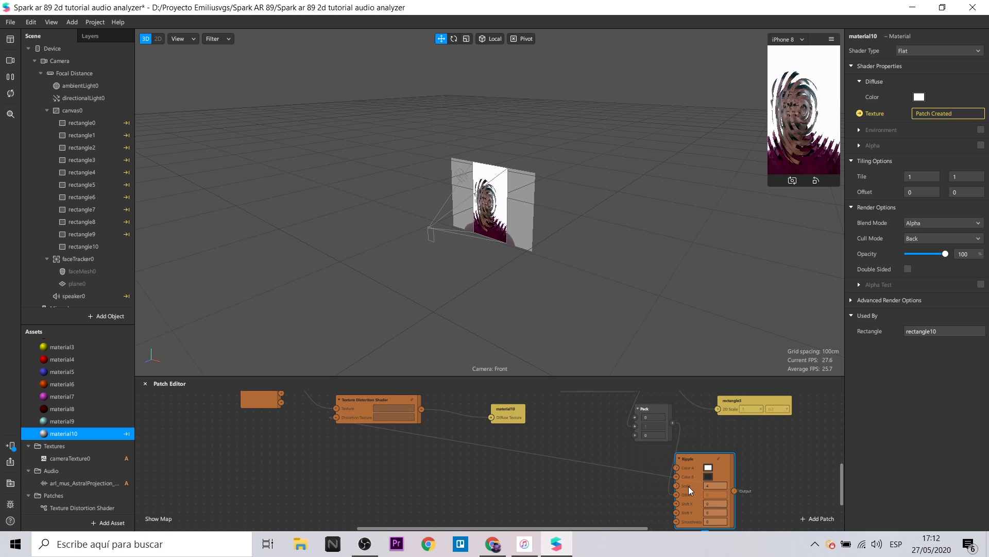
click(650, 439)
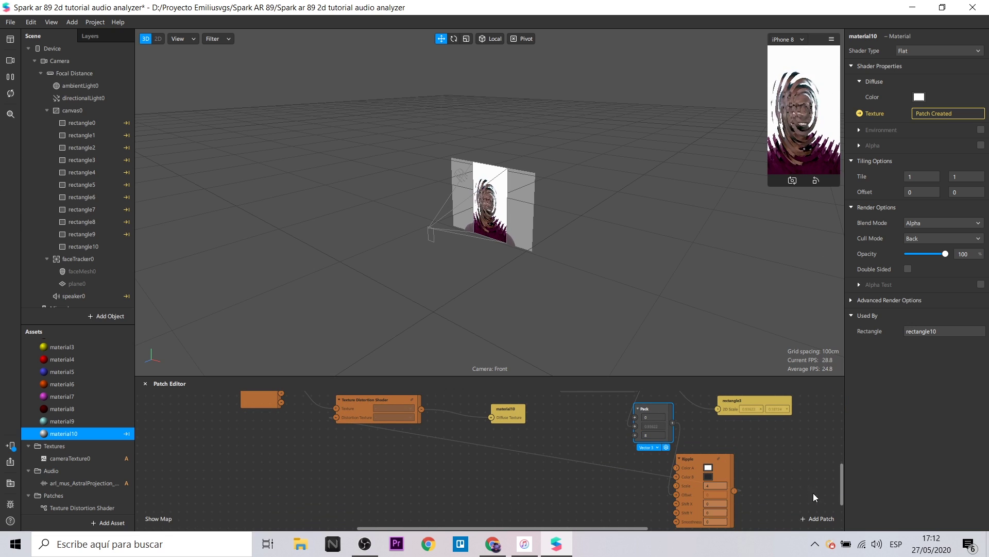
click(757, 495)
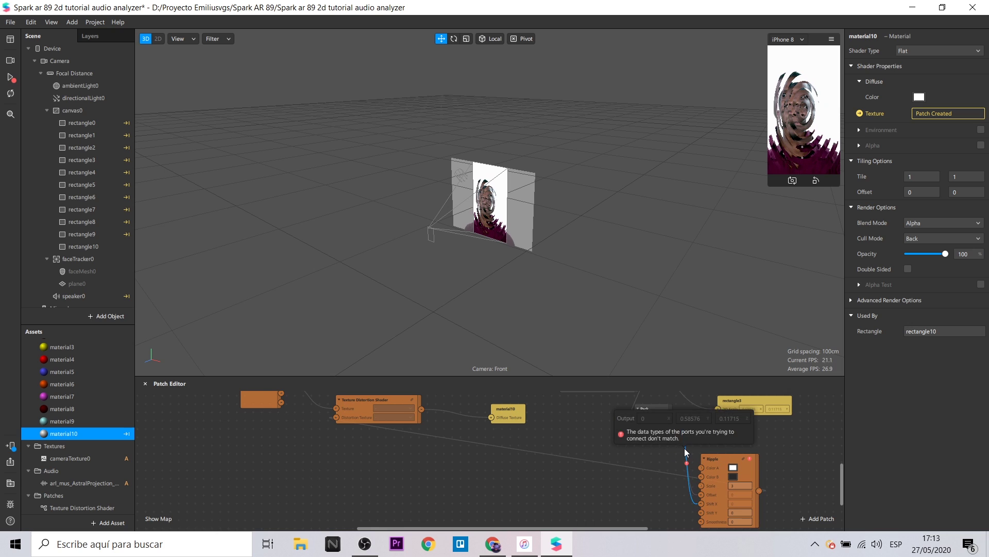
- Shift the Ripple patch clear of the Pack patch and pick new colours for its Color B and Color A
drag(718, 458, 743, 449)
click(758, 468)
click(472, 222)
click(600, 370)
click(758, 459)
click(458, 172)
click(600, 370)
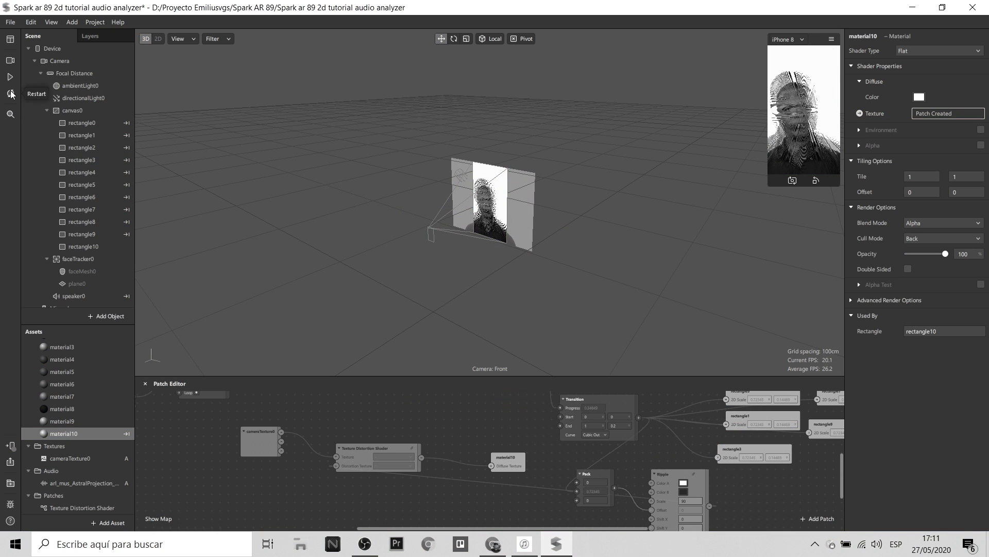
- Run the preview, lower the Ripple's Scale and move the Ripple and Pack patches apart
click(9, 77)
text(1)
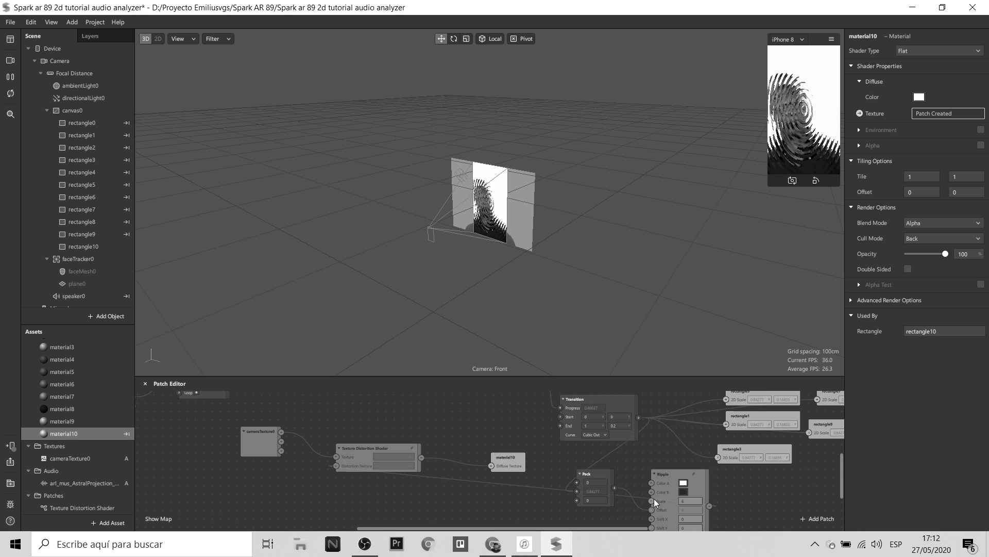
drag(691, 475, 691, 508)
drag(612, 471, 670, 455)
drag(686, 508, 709, 508)
scroll(679, 487, down, 3)
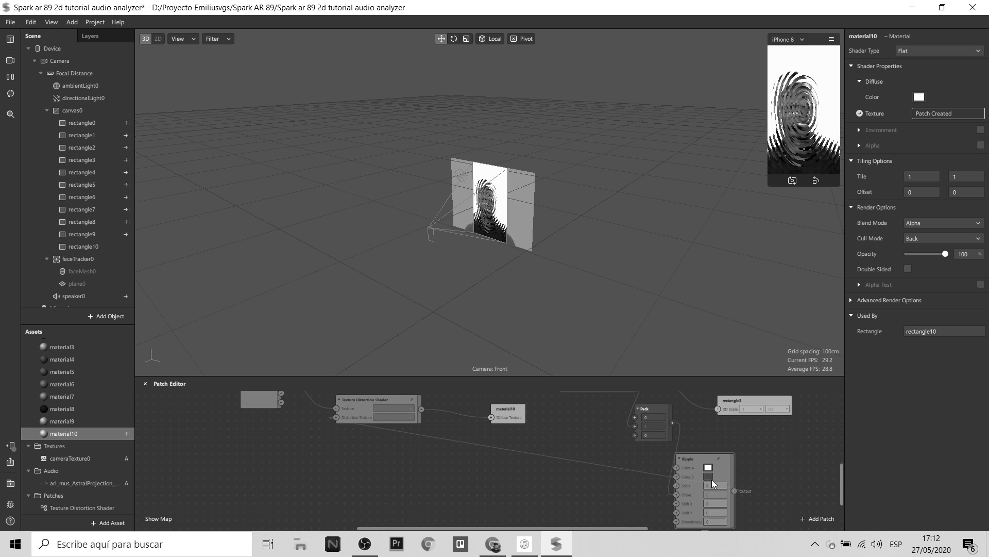
- Set the Ripple's Scale to 3 and try to connect the Pack's output to its Shift X input
drag(650, 435, 627, 438)
text(3)
click(759, 493)
drag(673, 423, 677, 503)
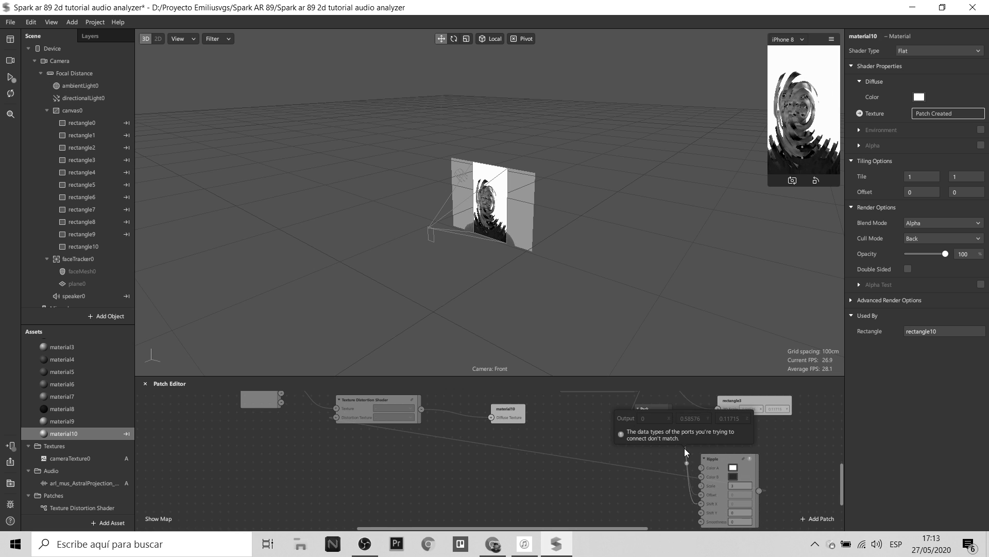